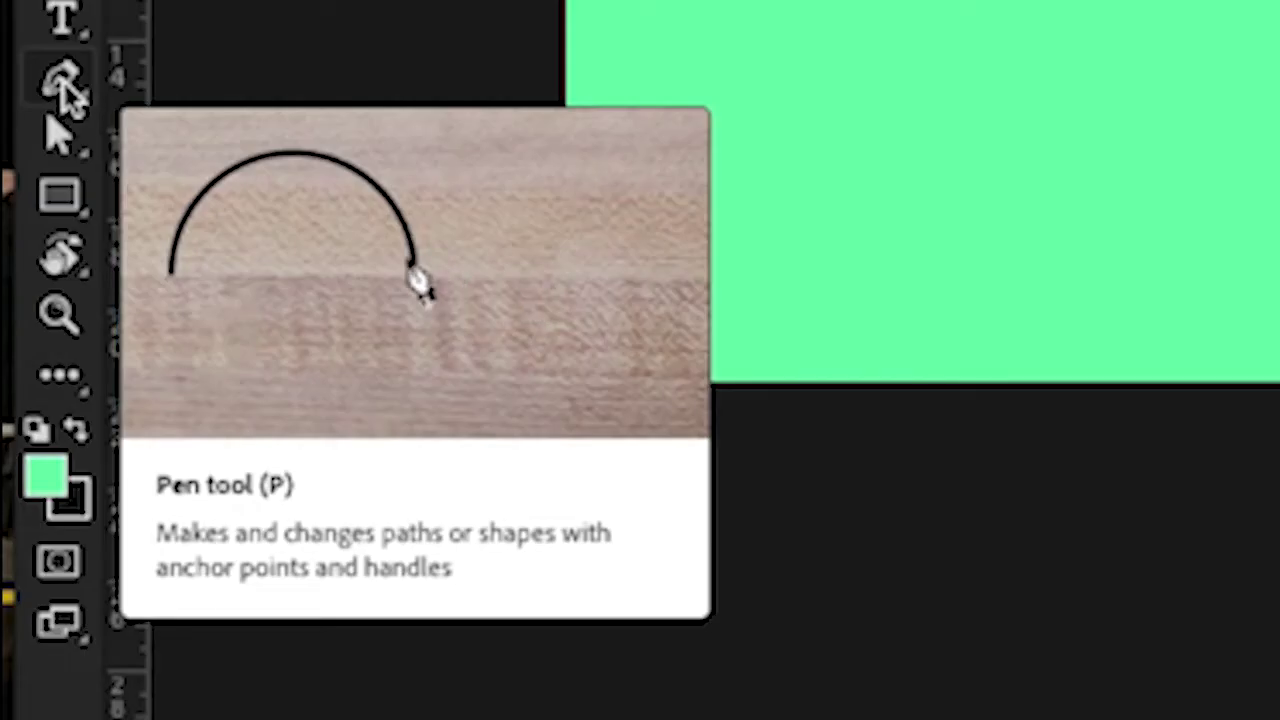
- Turn the coffee cup outline path into a vector mask and slide the reference sketch right
type("Sinc")
type("e 2002")
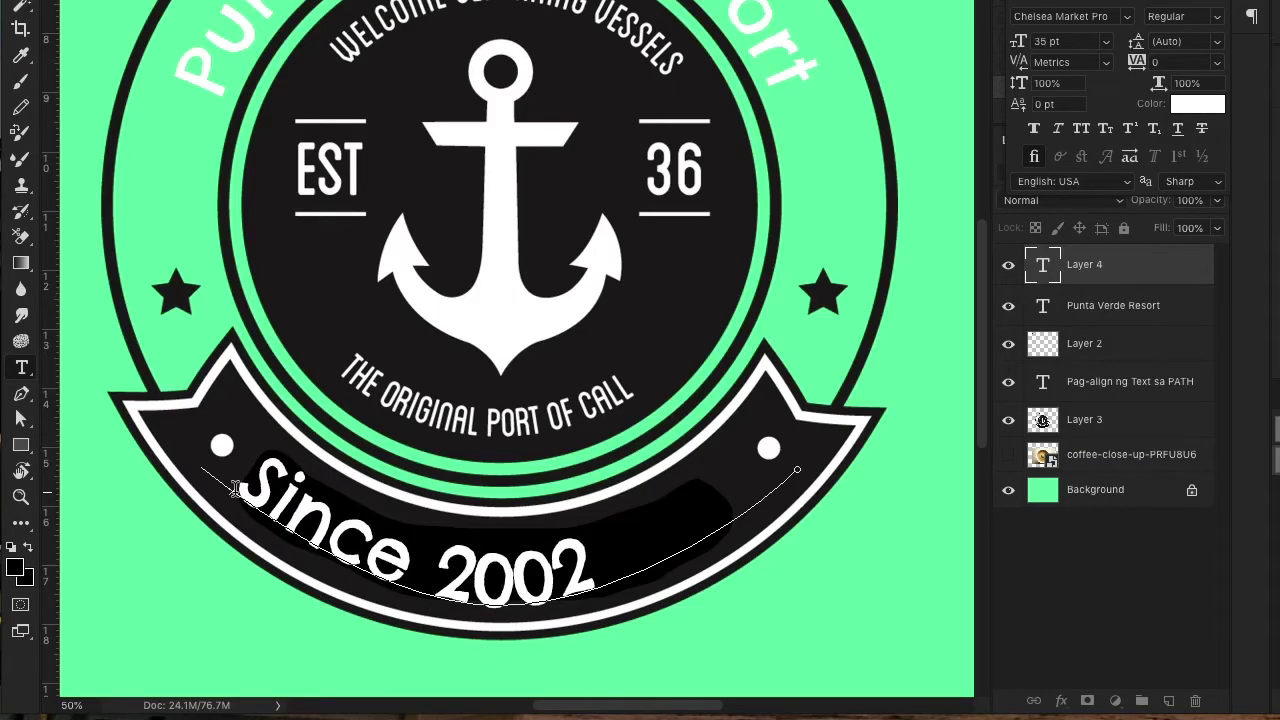
key("Escape")
right_click(600, 310)
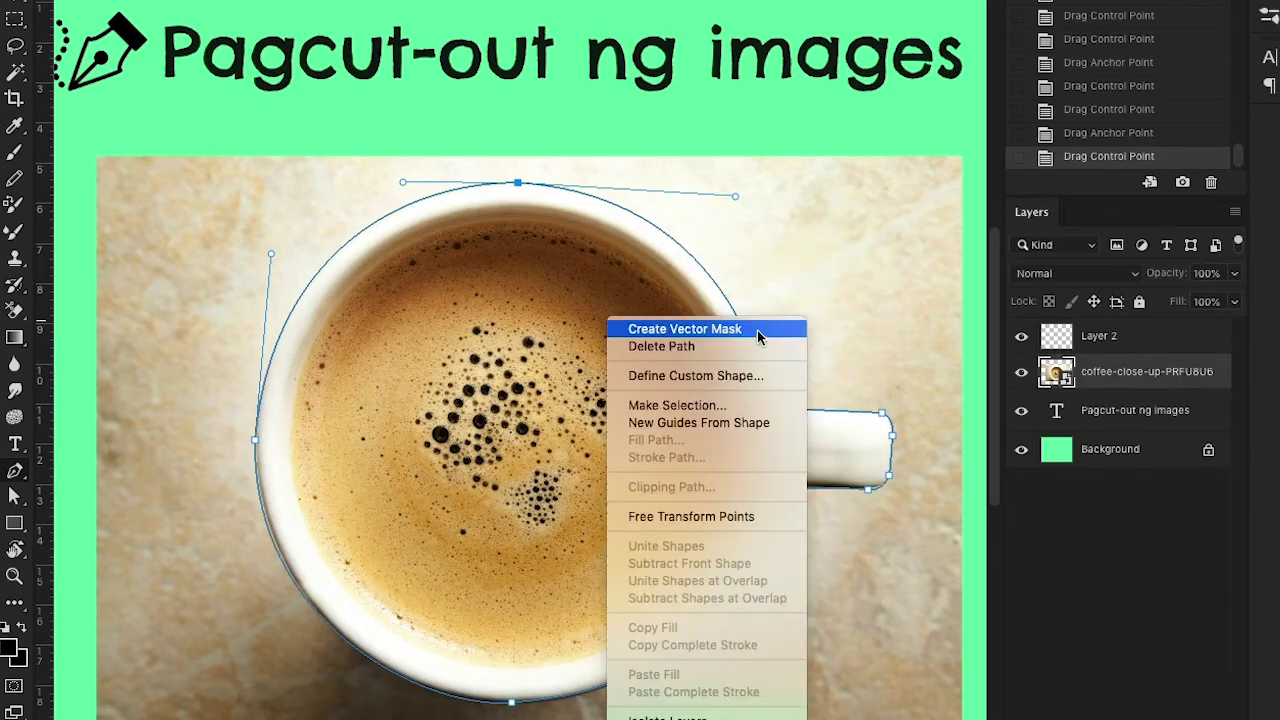
left_click(757, 340)
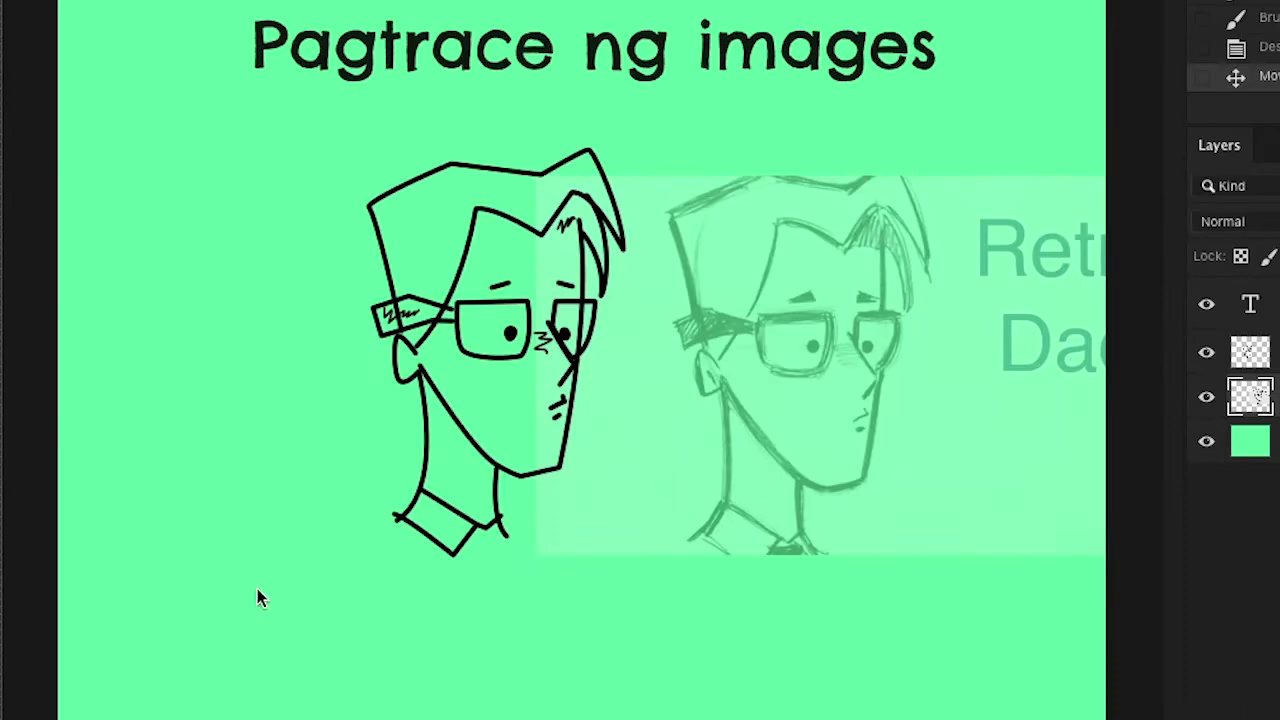
left_click_drag(897, 404, 984, 416)
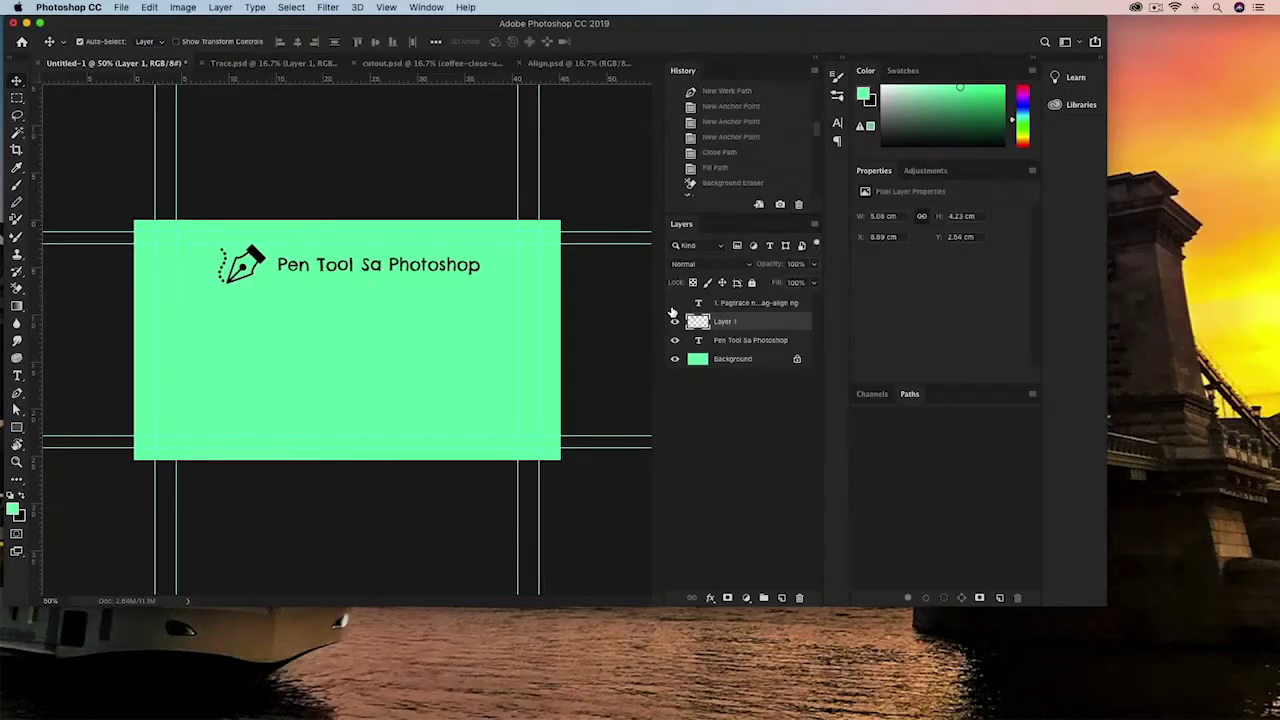
- Show the topic text layer listing the lesson topics on the title card
left_click(674, 303)
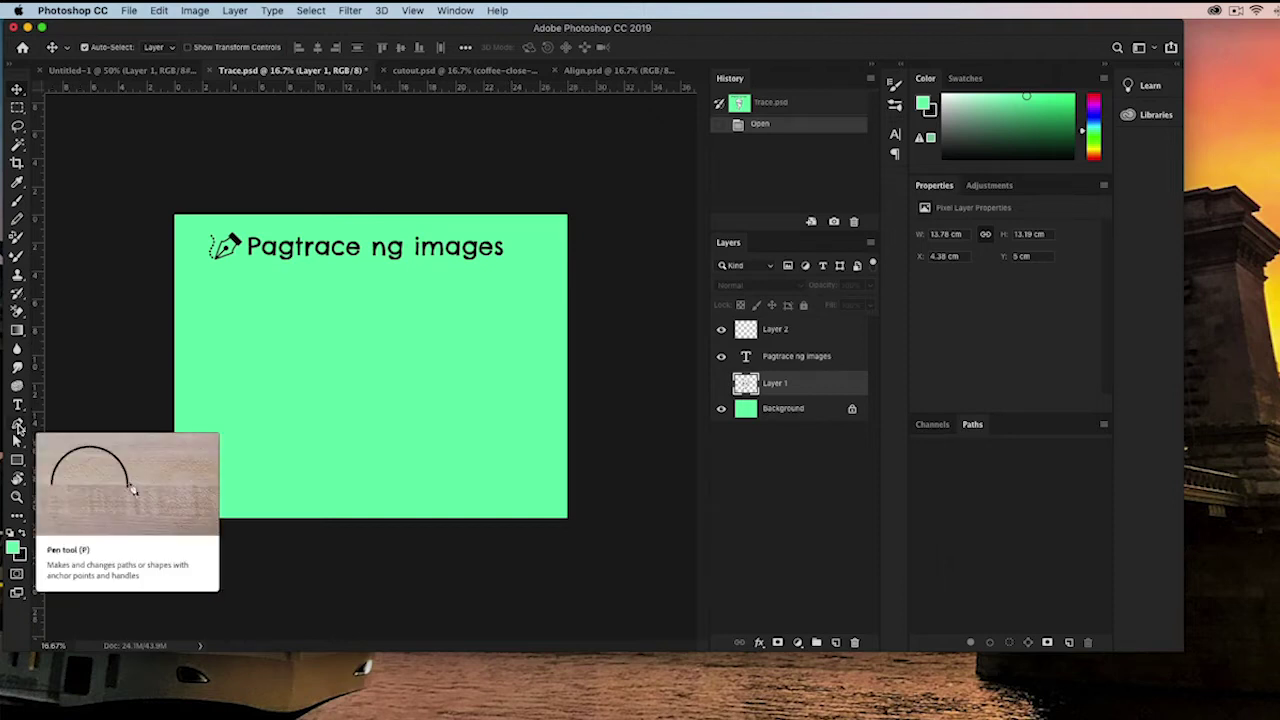
- Draw an open four-anchor zigzag Work Path with the Pen tool and show the Paths panel
left_click(18, 426)
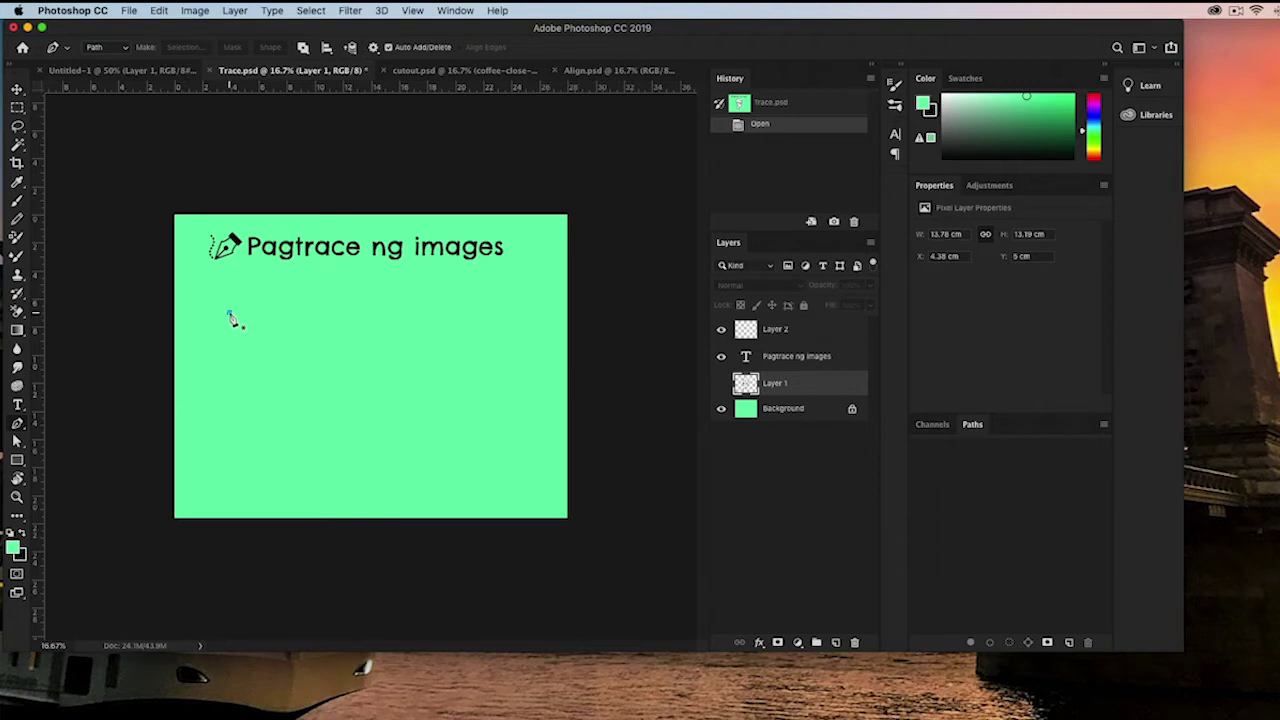
left_click(229, 313)
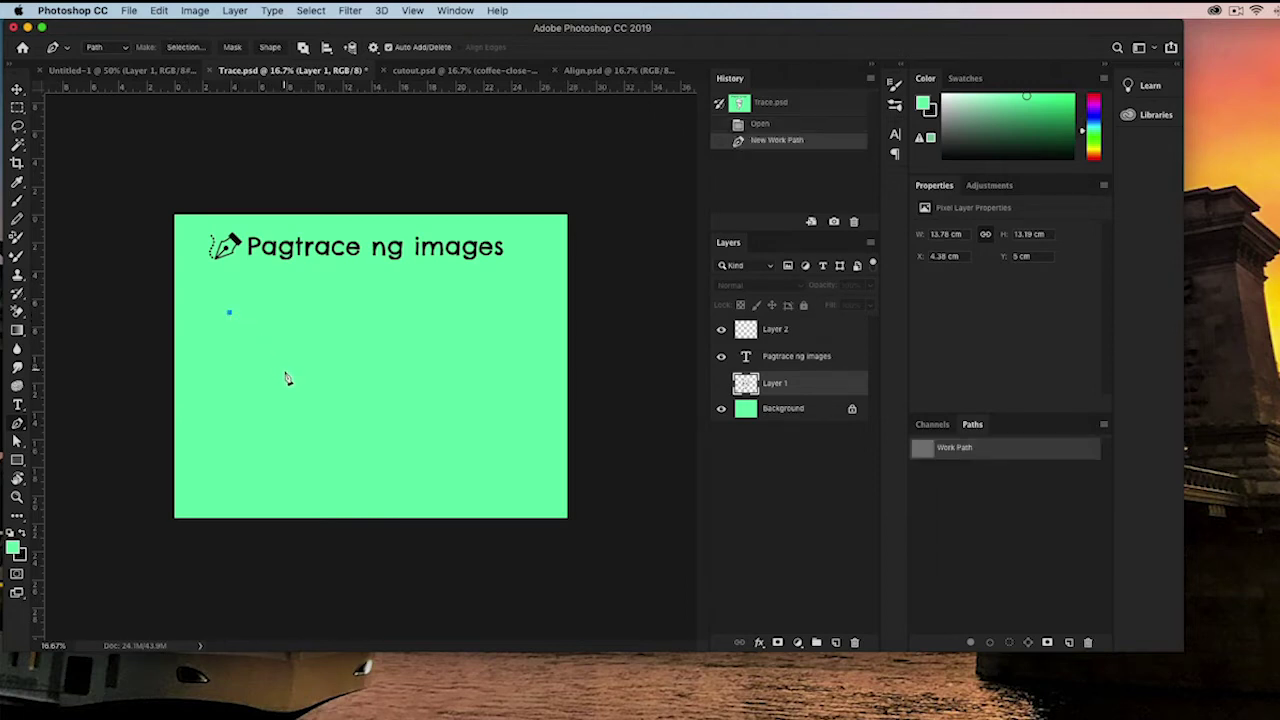
left_click(285, 373)
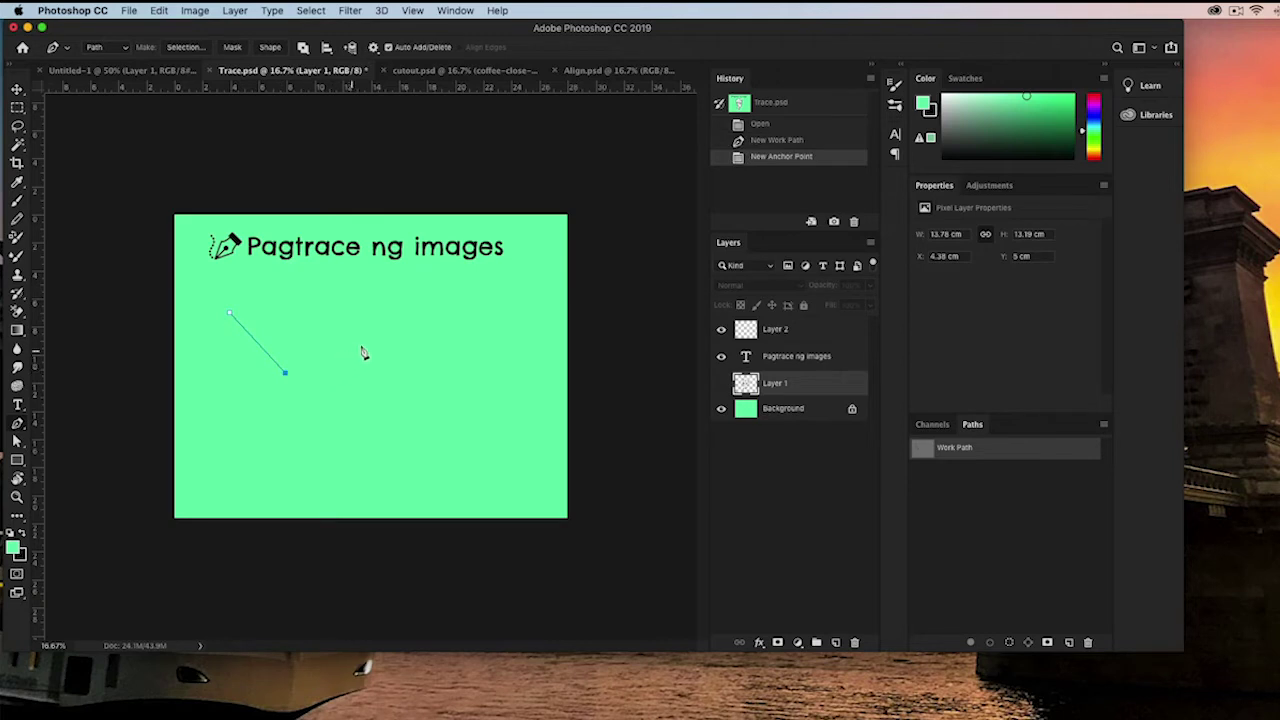
left_click(388, 329)
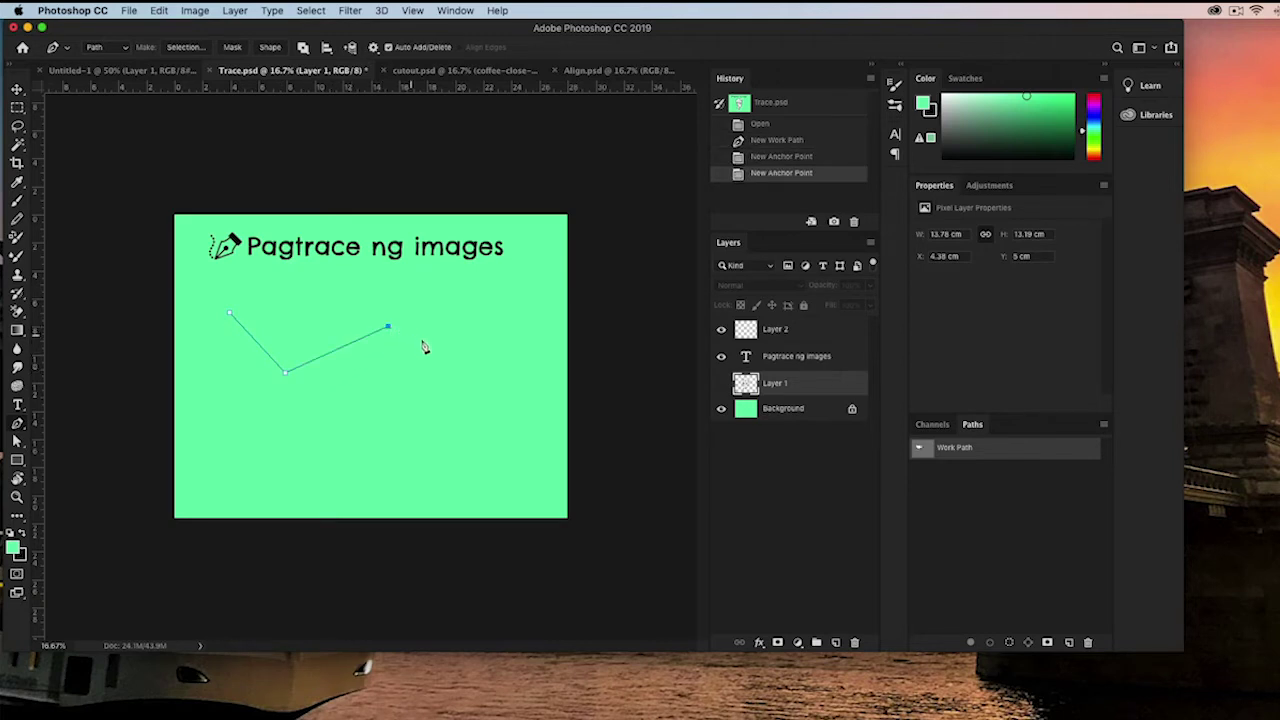
left_click(472, 384)
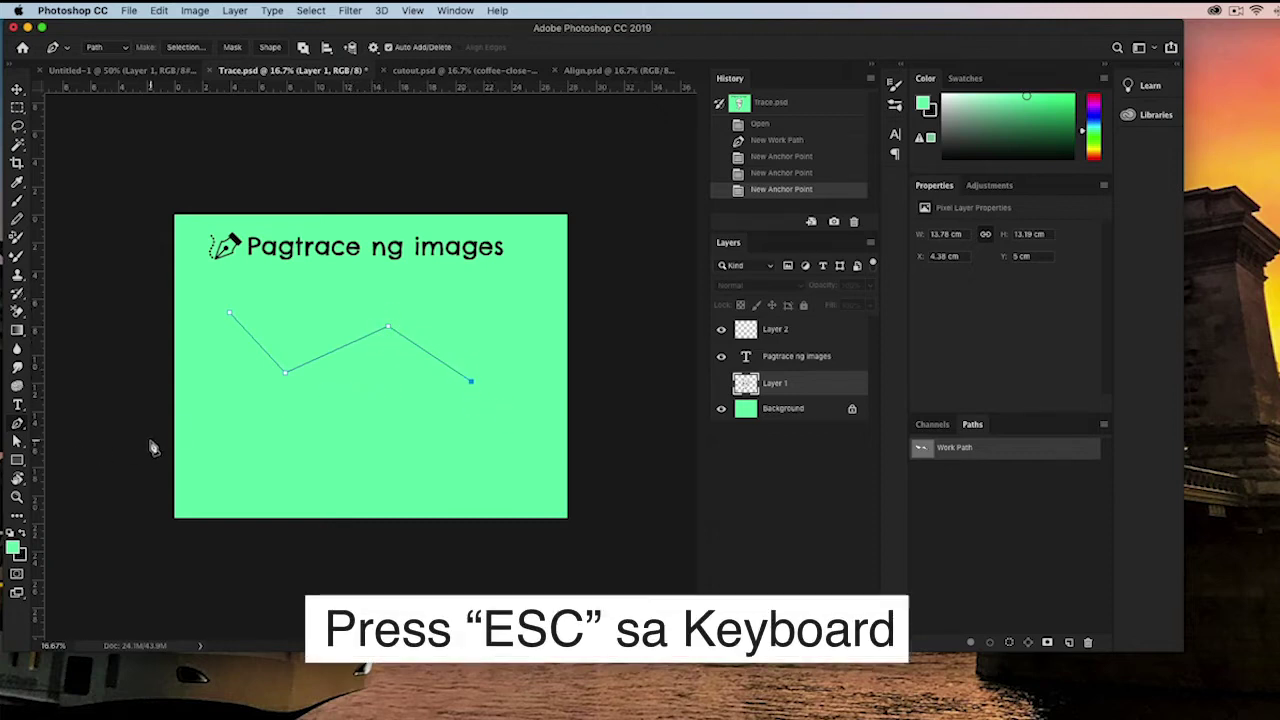
key("Escape")
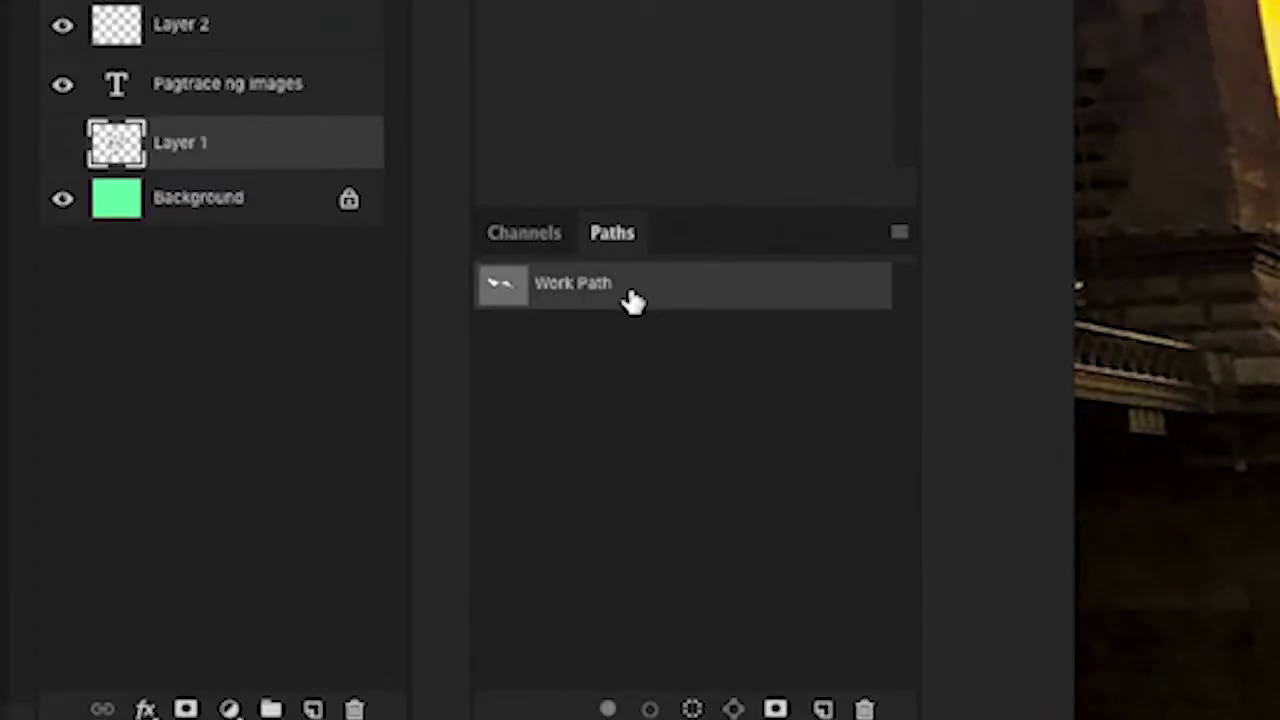
left_click(455, 10)
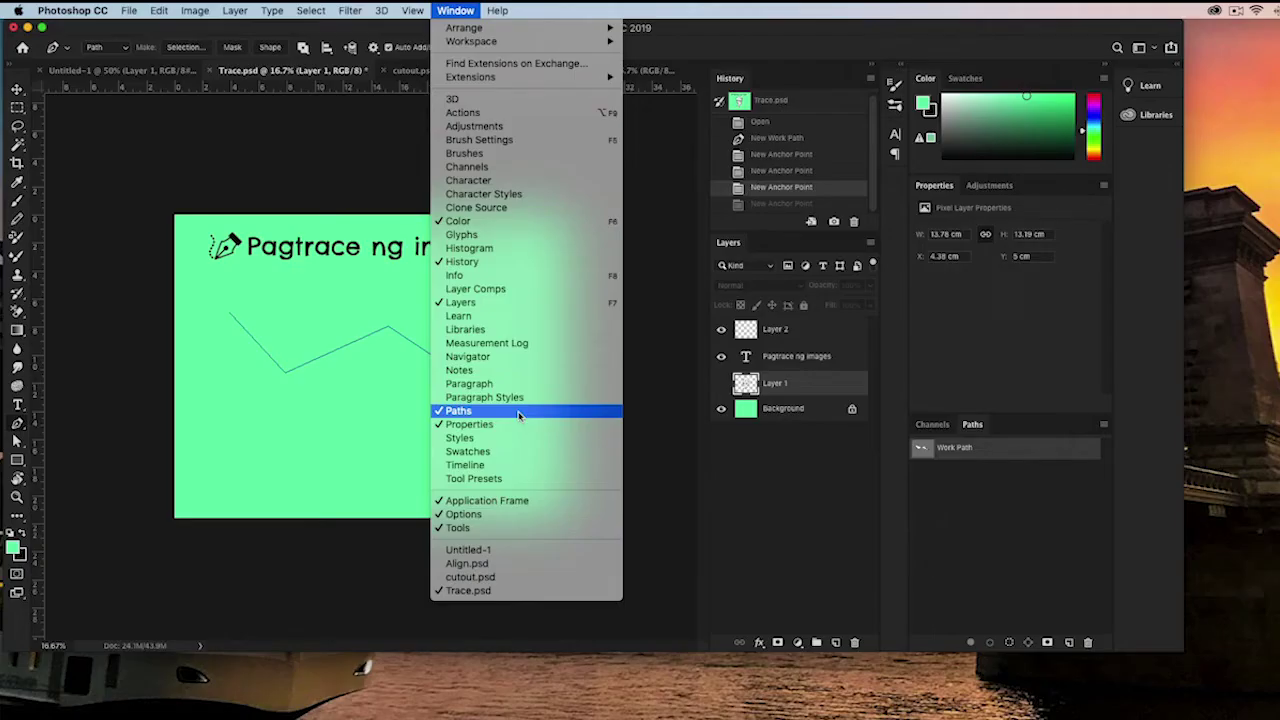
left_click(518, 414)
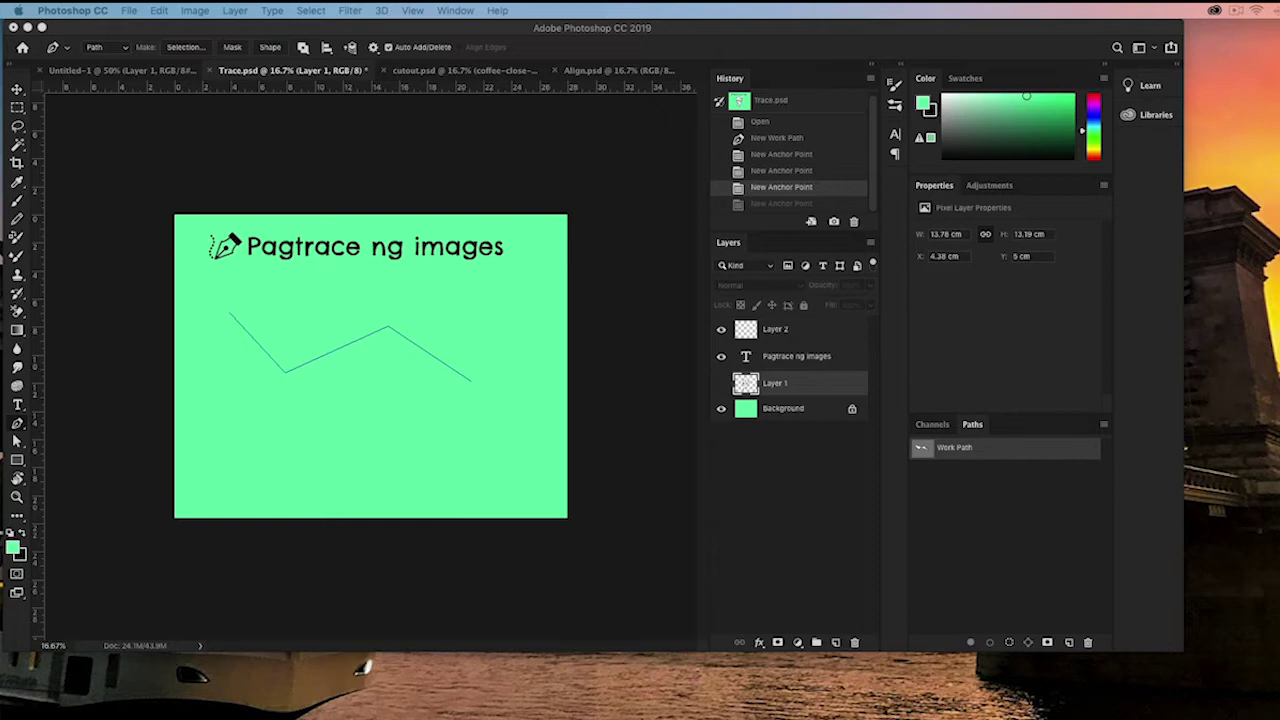
- Replace the zigzag with a Shift-constrained right-angle step path, then delete it
key("BackSpace")
key("BackSpace")
left_click(231, 325)
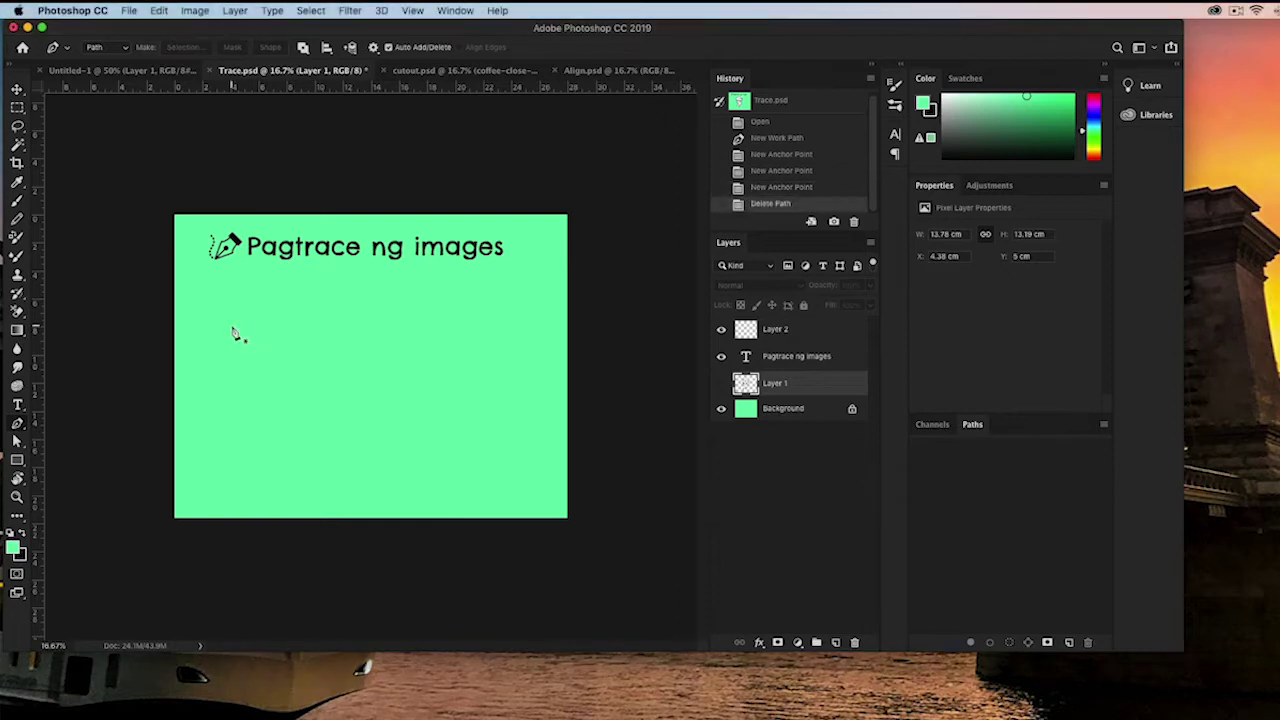
left_click(375, 330, "shift")
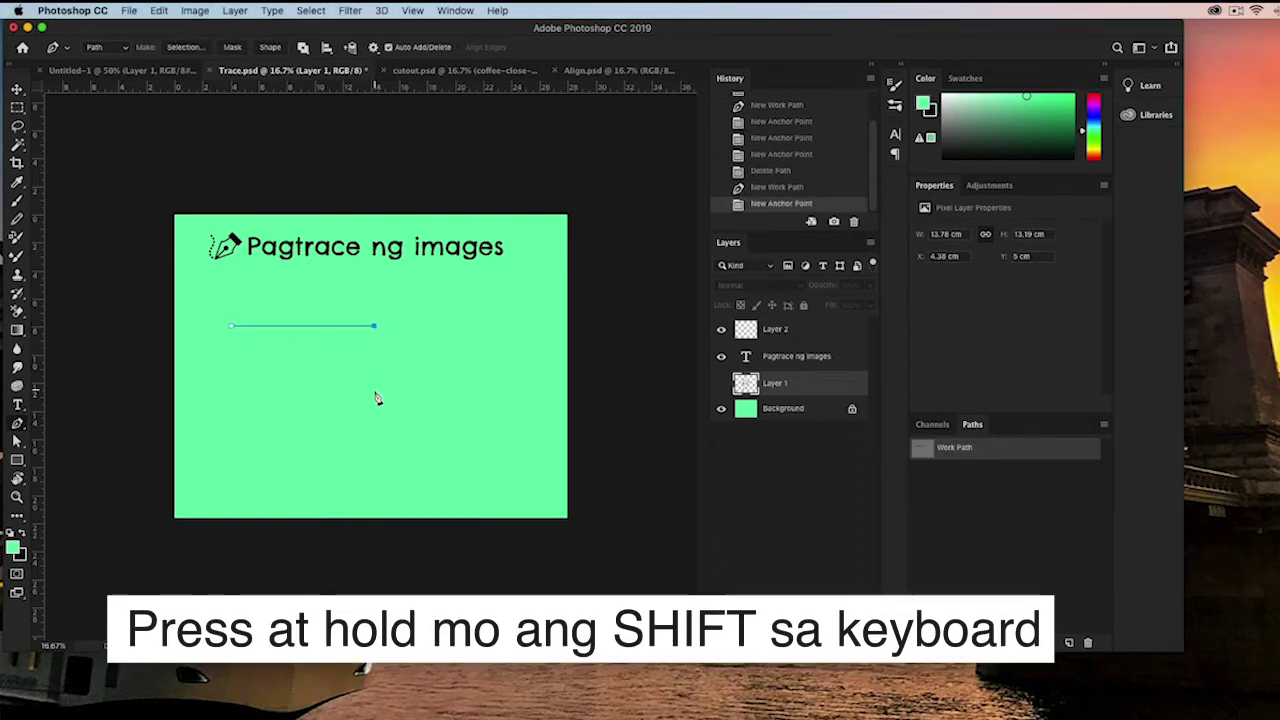
left_click(379, 422, "shift")
left_click(472, 416, "shift")
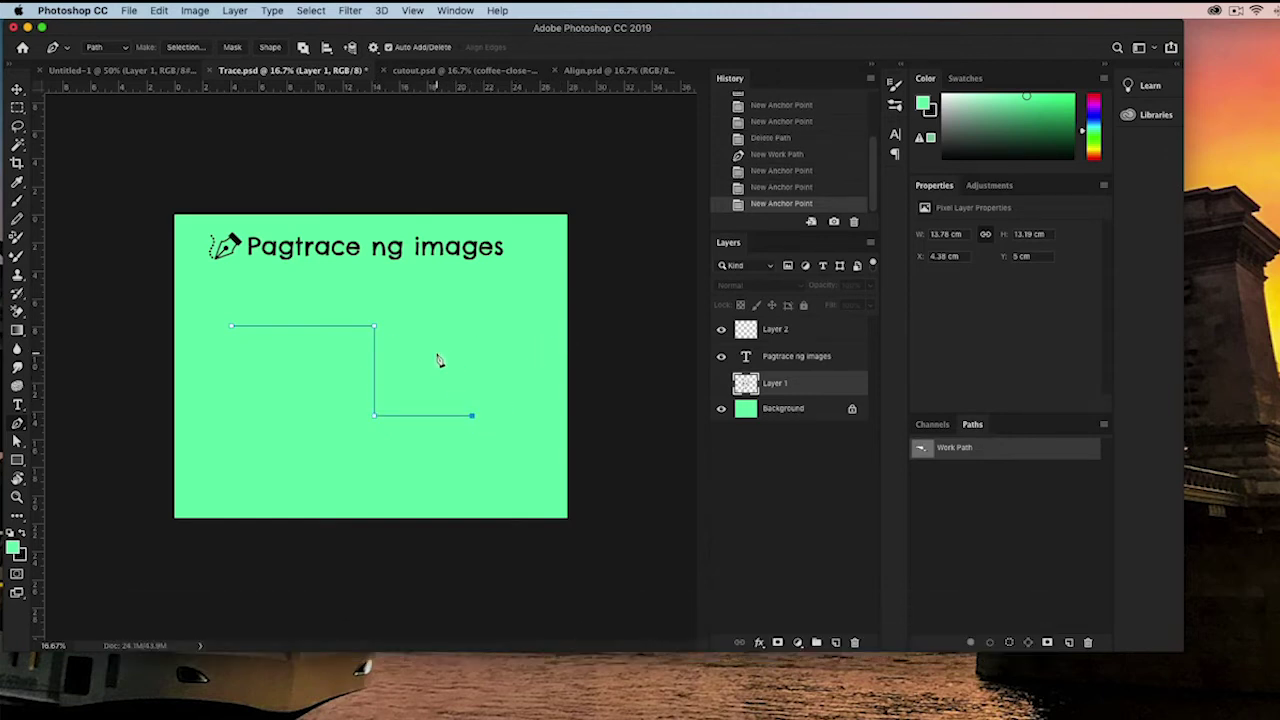
key("Escape")
key("Delete")
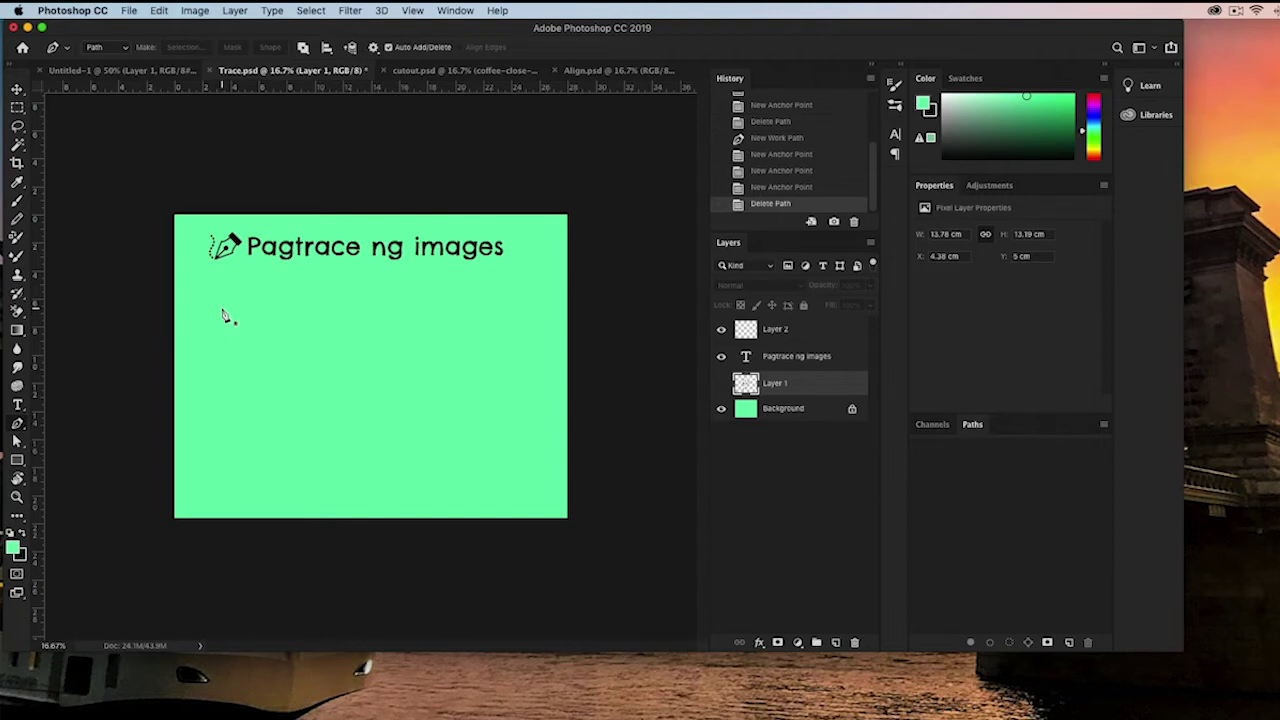
- Draw a curved path segment and reposition its end anchor with Direct Selection
left_click(223, 308)
left_click_drag(394, 327, 405, 344)
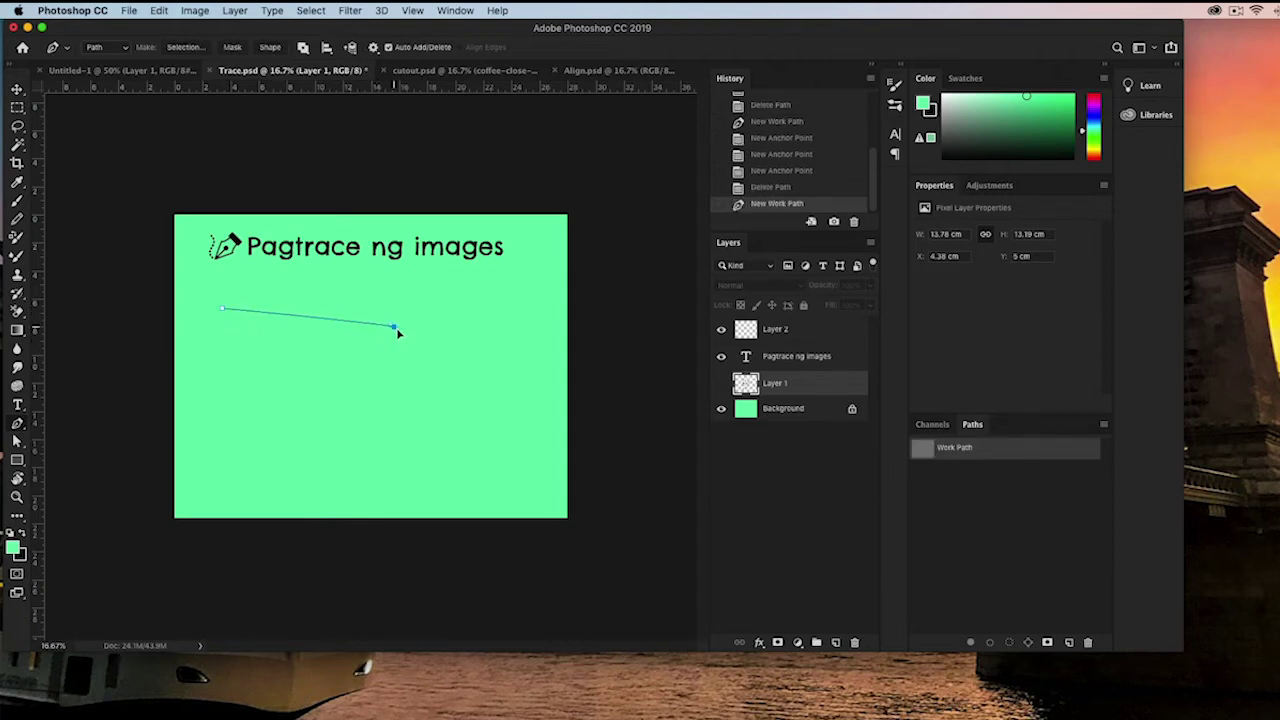
left_click_drag(641, 286, 686, 373)
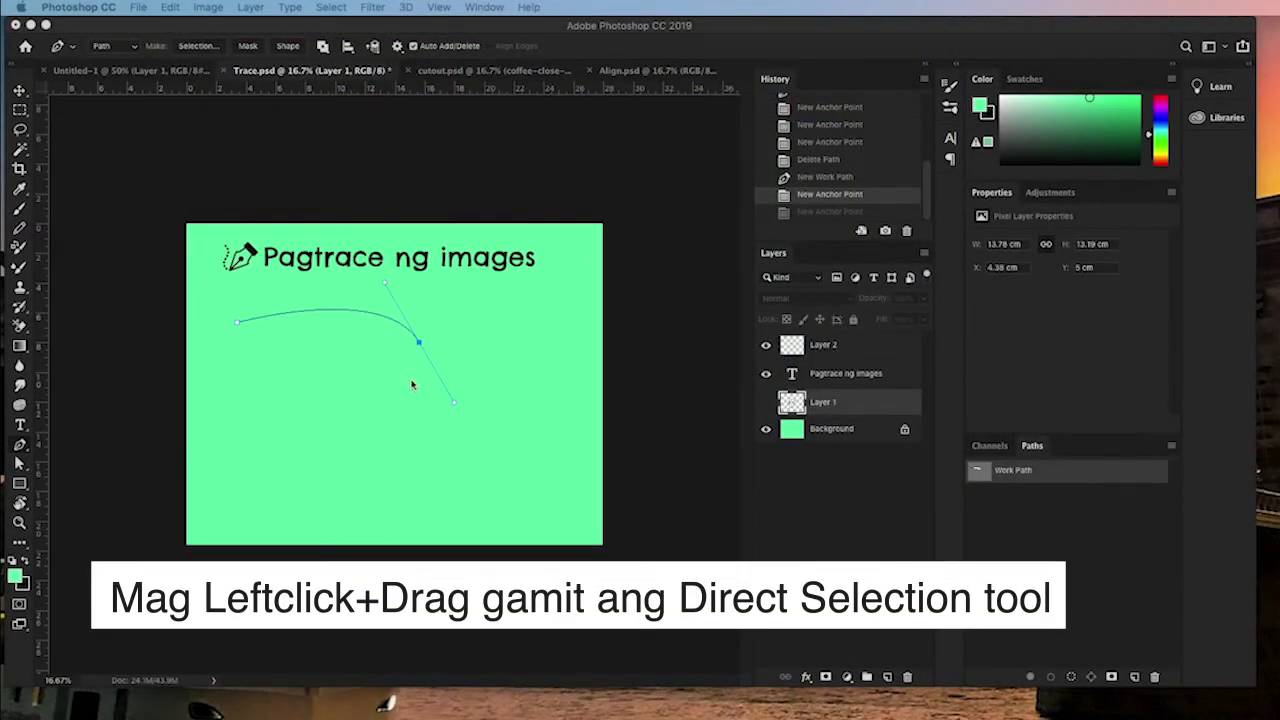
left_click(19, 464)
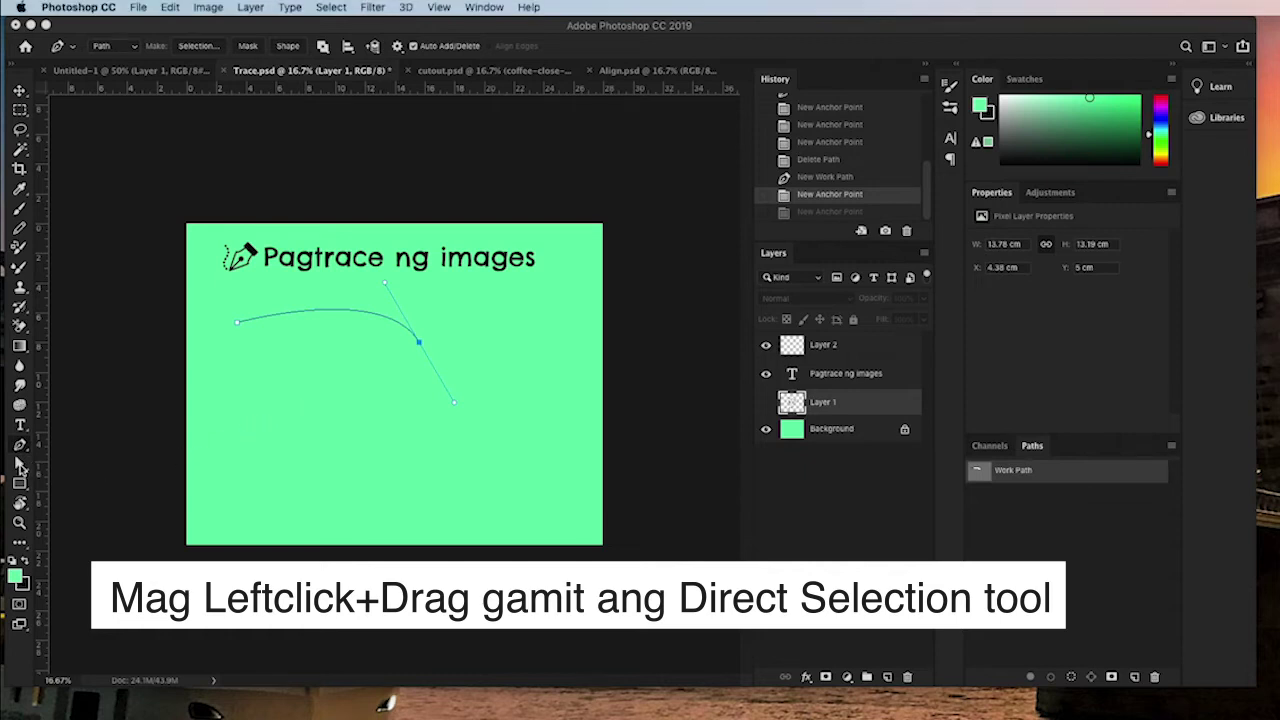
mouse_move(455, 407)
left_mouse_down()
mouse_move(443, 421)
mouse_move(466, 404)
mouse_move(488, 320)
mouse_move(450, 292)
mouse_move(480, 333)
mouse_move(477, 411)
mouse_move(410, 408)
mouse_move(494, 386)
mouse_move(469, 406)
left_mouse_up()
- Extend the path with a lower anchor and reduce the lower curve's bulge via a corner handle
key("p")
left_click(419, 343, "alt")
left_click(421, 432)
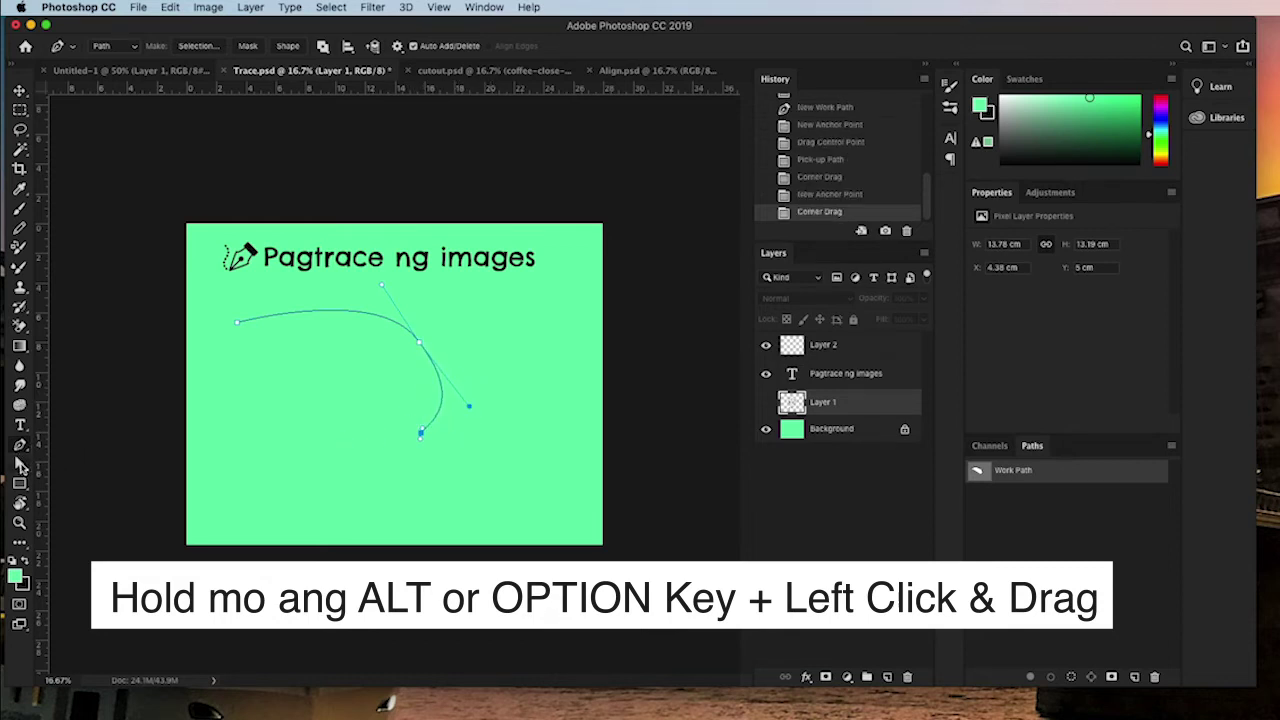
left_click(421, 432)
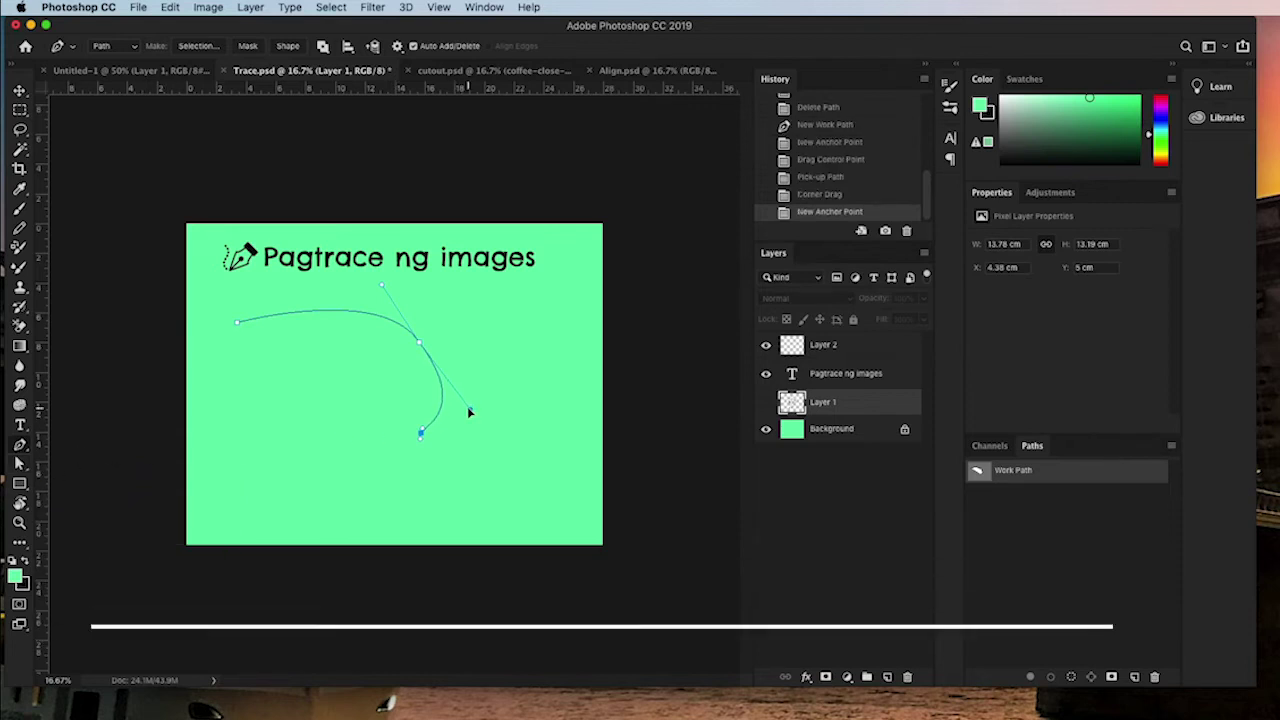
left_click_drag(469, 409, 462, 401)
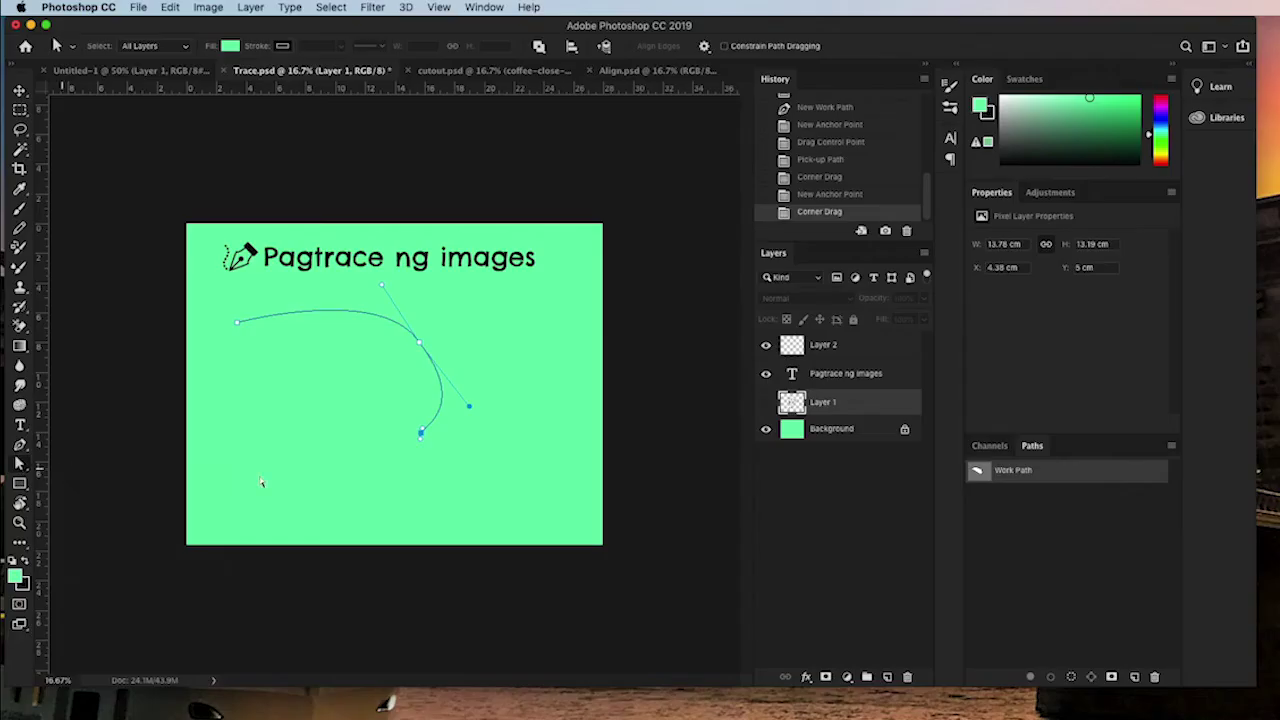
- Reshape the curve by moving its middle, bottom and left anchors and refining the lower handle
left_click(396, 368)
left_click(421, 346)
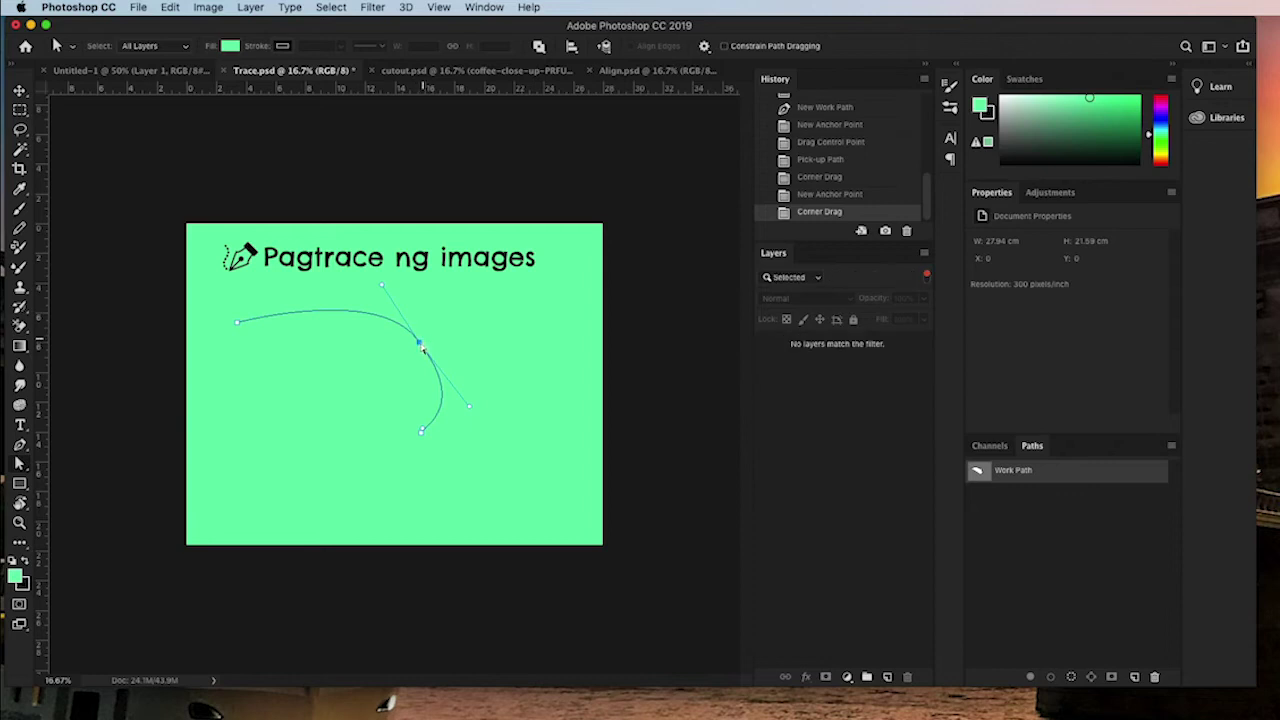
left_click_drag(421, 346, 429, 332)
left_click_drag(421, 436, 431, 445)
left_click_drag(238, 325, 240, 331)
left_click(430, 333)
left_click_drag(480, 400, 473, 391)
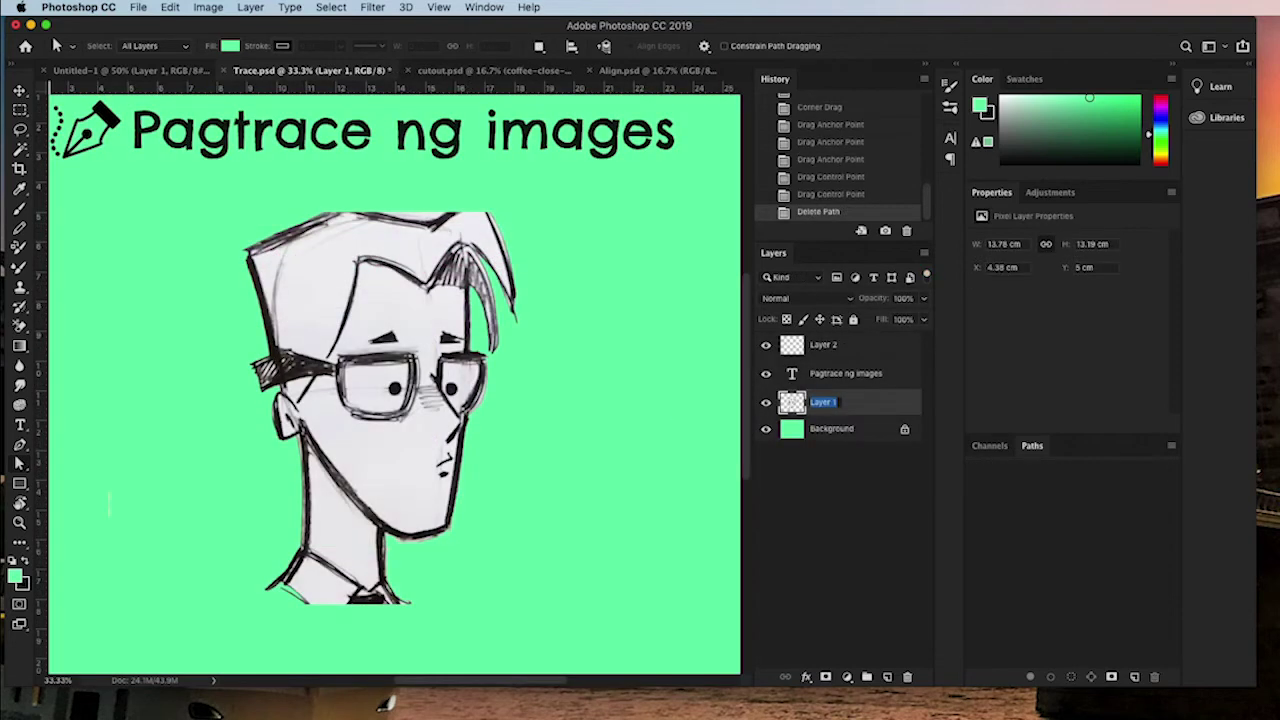
key("Return")
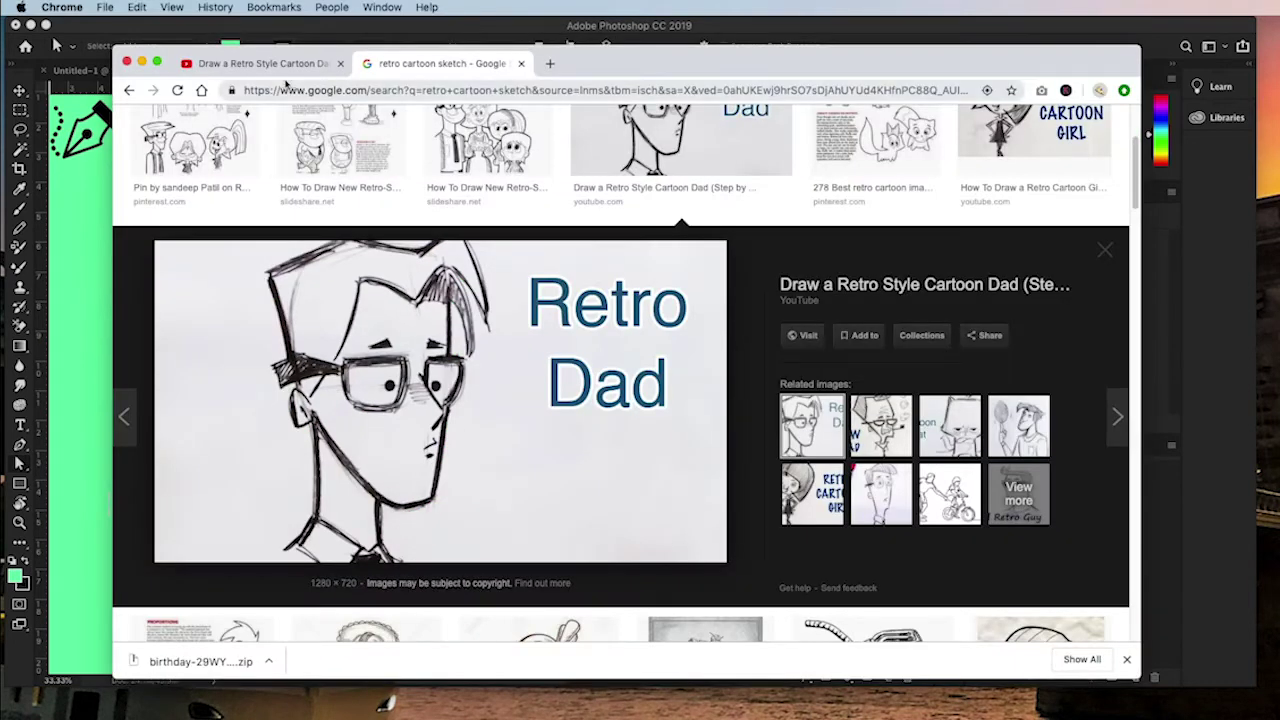
- Bring up the cartoon drawing video and copy the Retro Dad sketch image to the clipboard
left_click(260, 63)
left_click(157, 521)
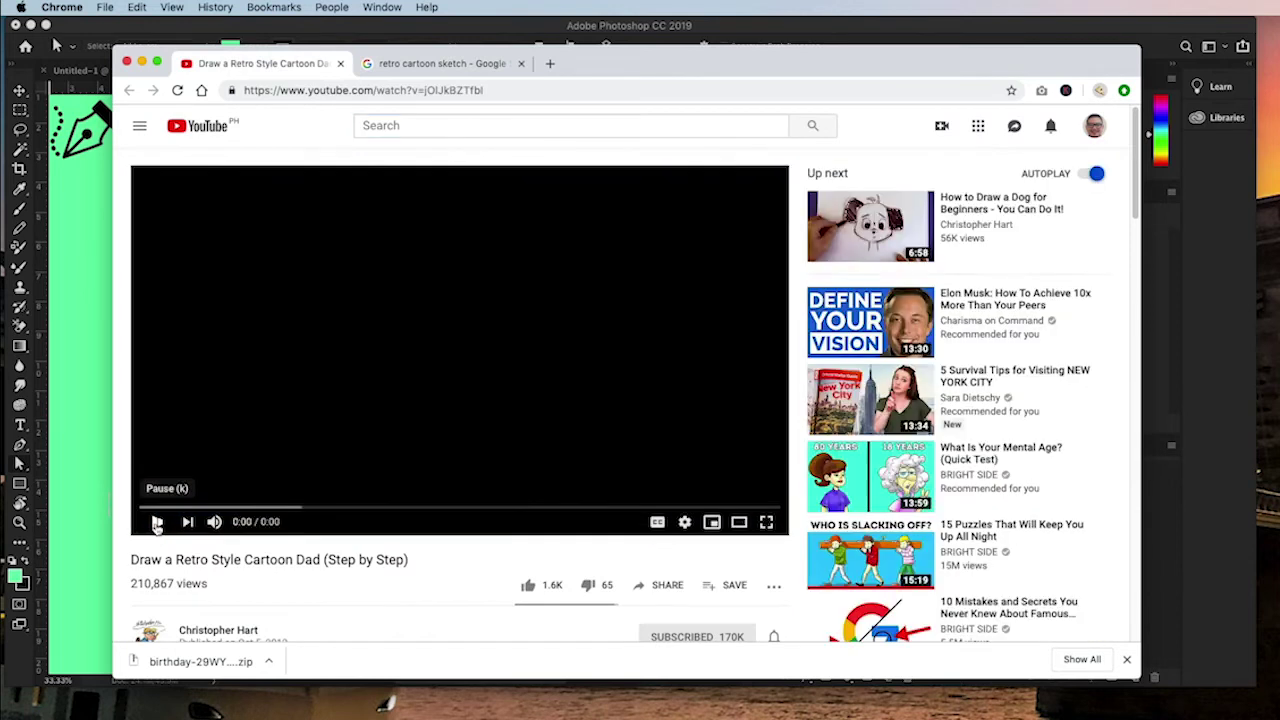
scroll(203, 574, "down", 3)
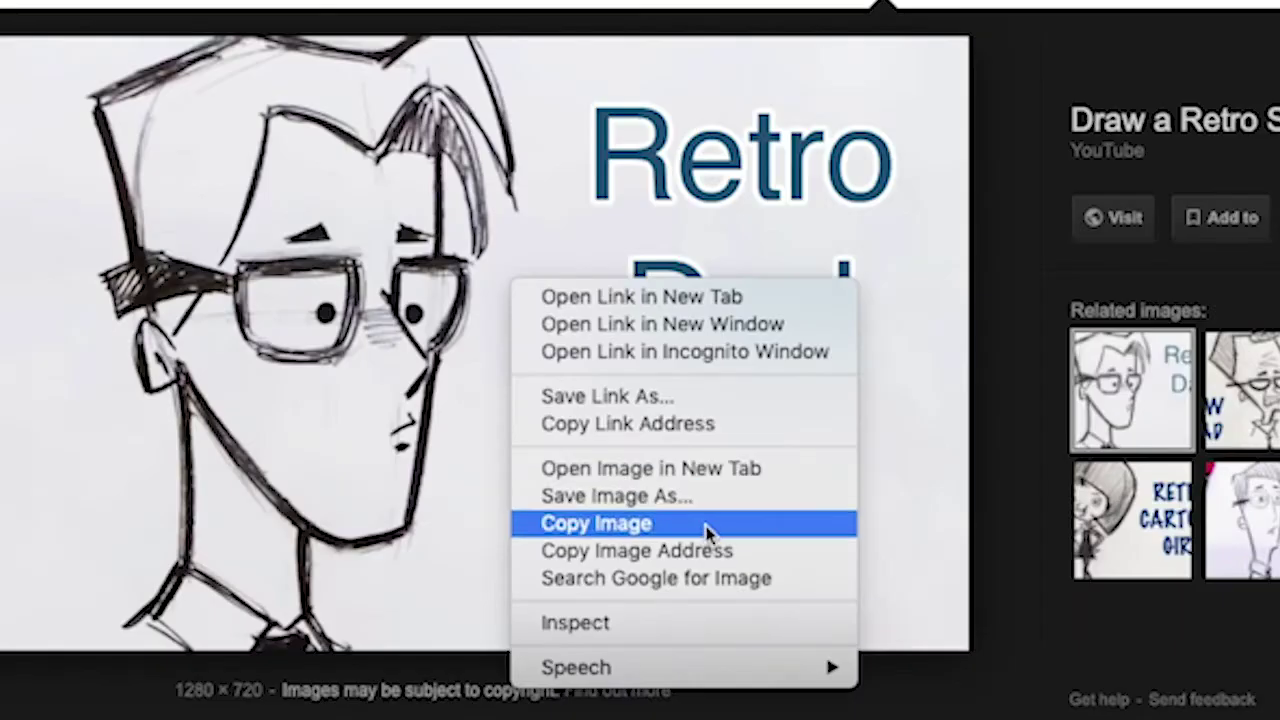
left_click(707, 524)
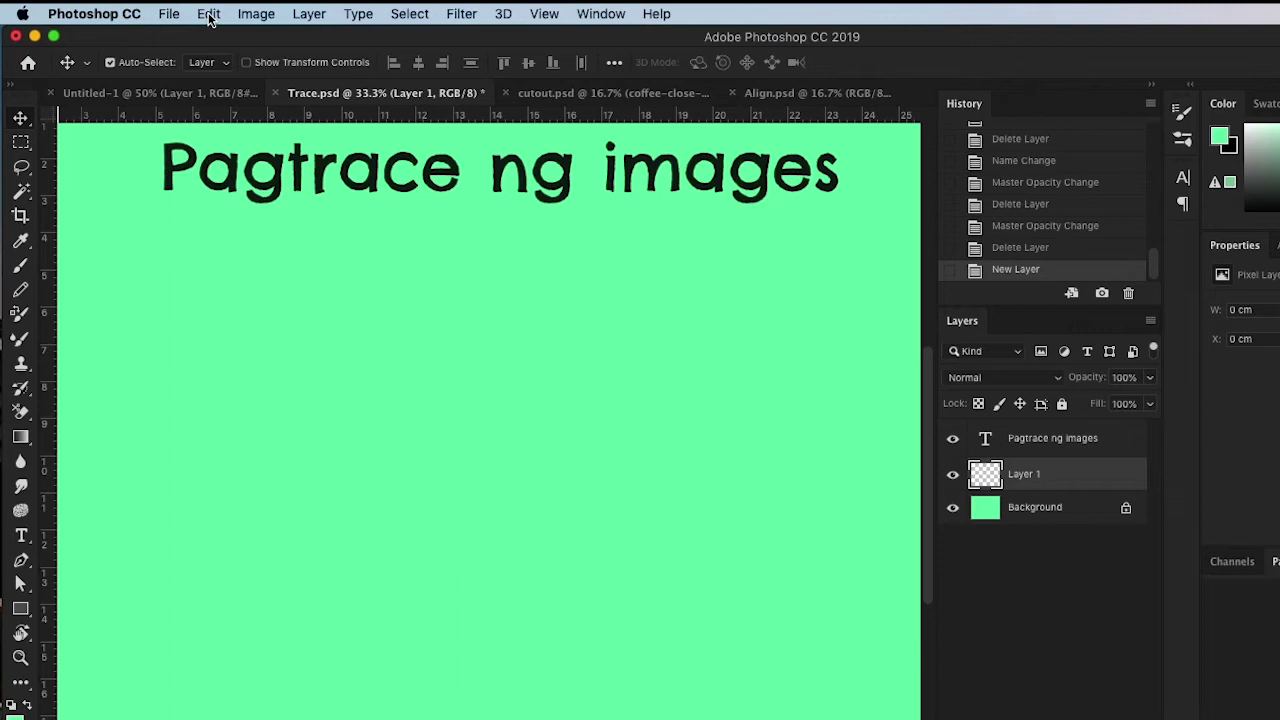
- Paste the sketch into the Trace document and enlarge it with Free Transform
left_click(209, 16)
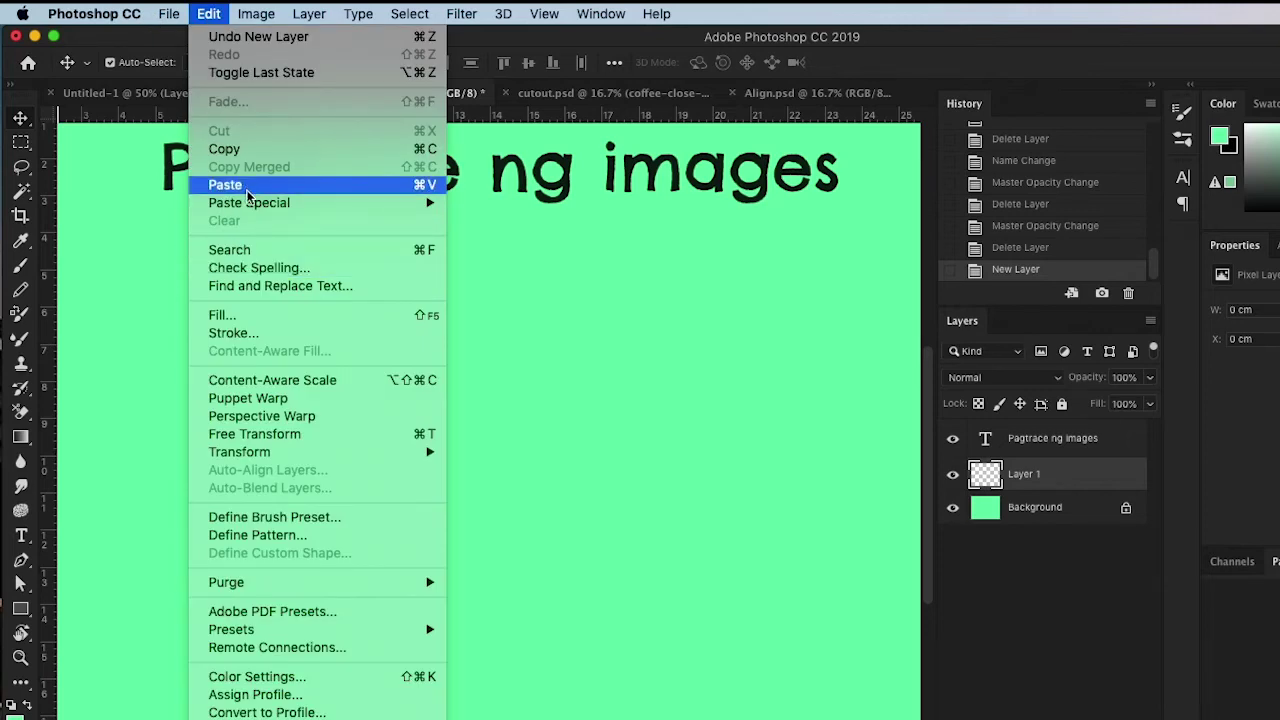
left_click(248, 185)
left_click(209, 14)
left_click(310, 434)
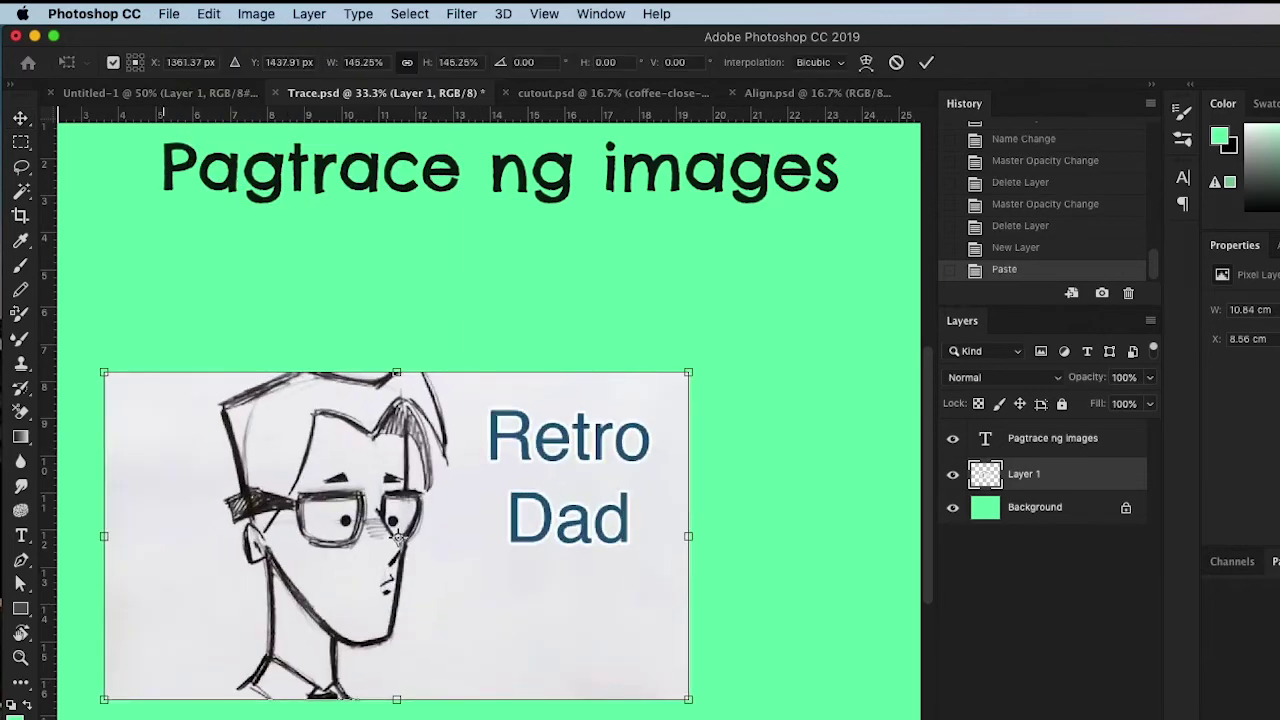
left_click_drag(688, 372, 811, 284)
key("Return")
- Name the sketch layer 'Reference Image' at 33% opacity and add a new layer named Line Art
double_click(1024, 474)
type("Reterence Image")
key("Return")
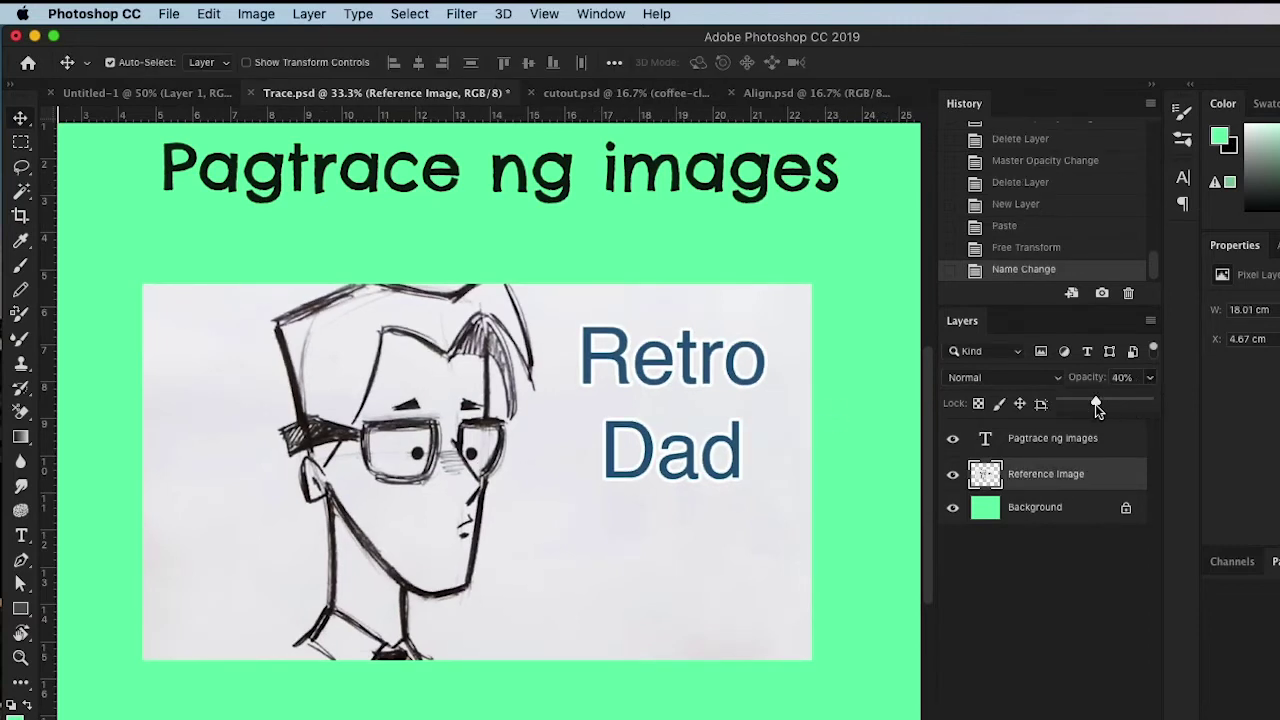
left_click(1095, 404)
left_click_drag(1094, 401, 1089, 401)
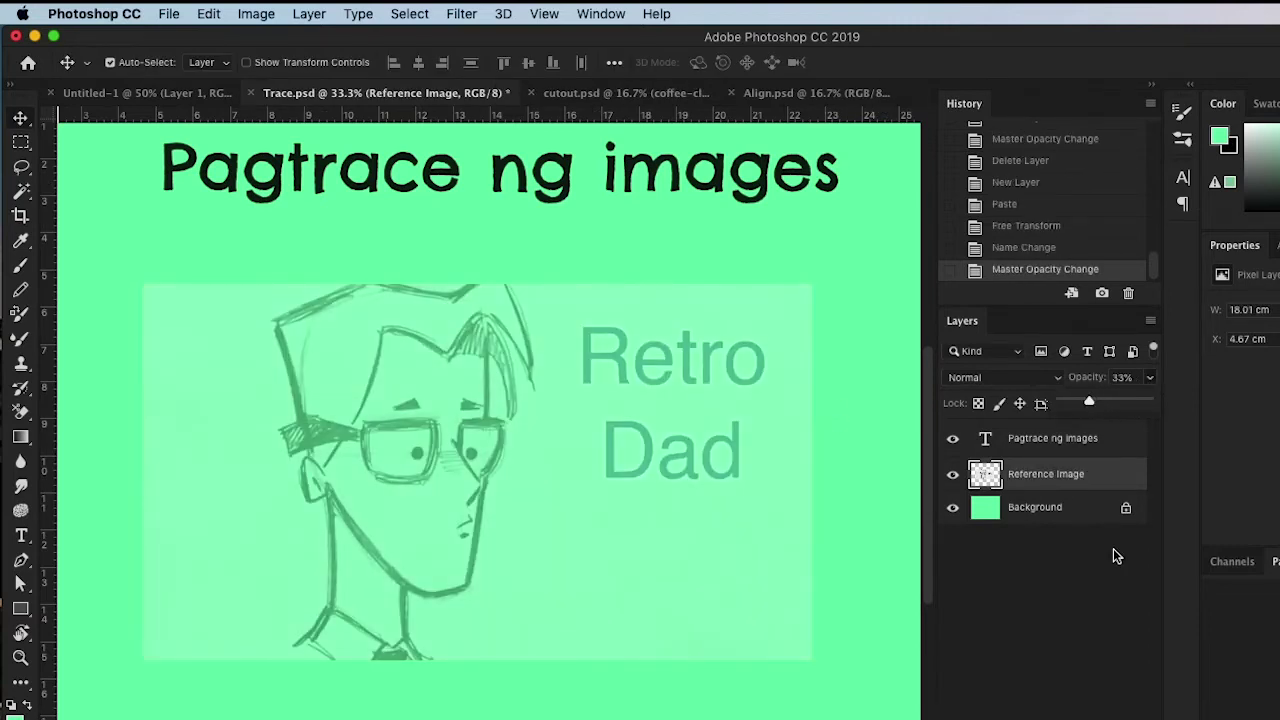
key("super+alt+shift+n")
double_click(1023, 474)
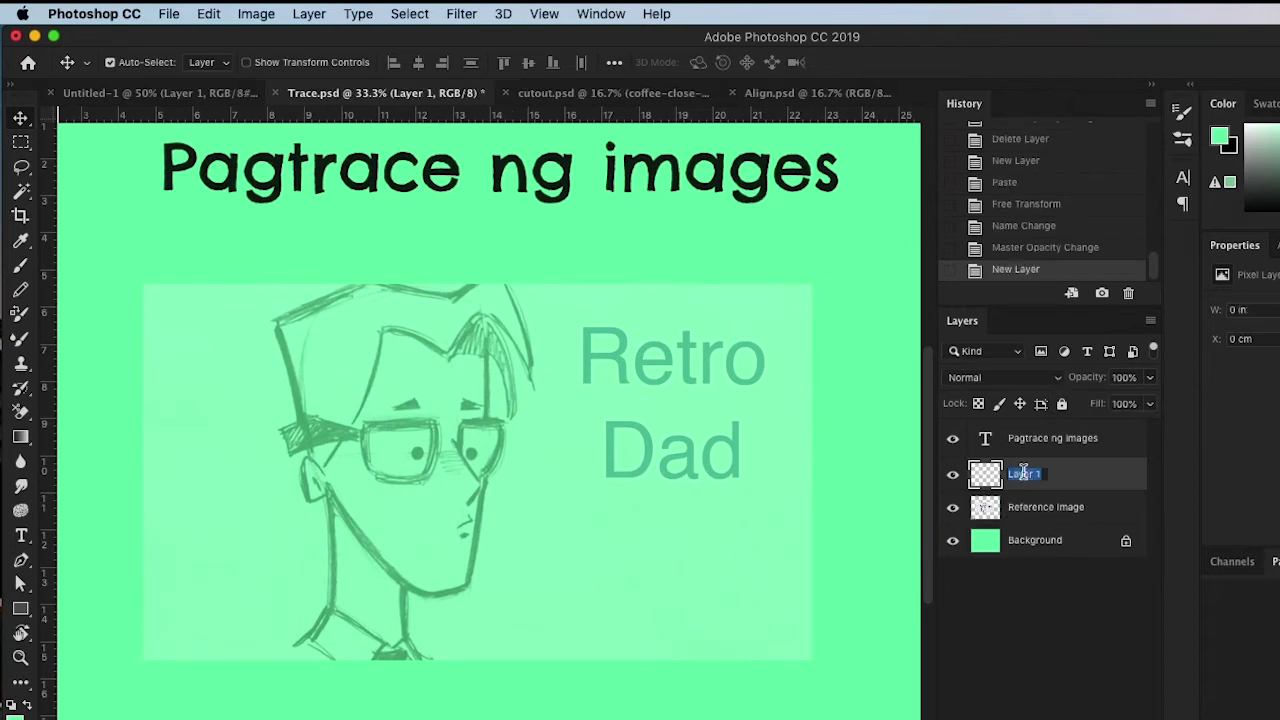
type("L")
type("rt")
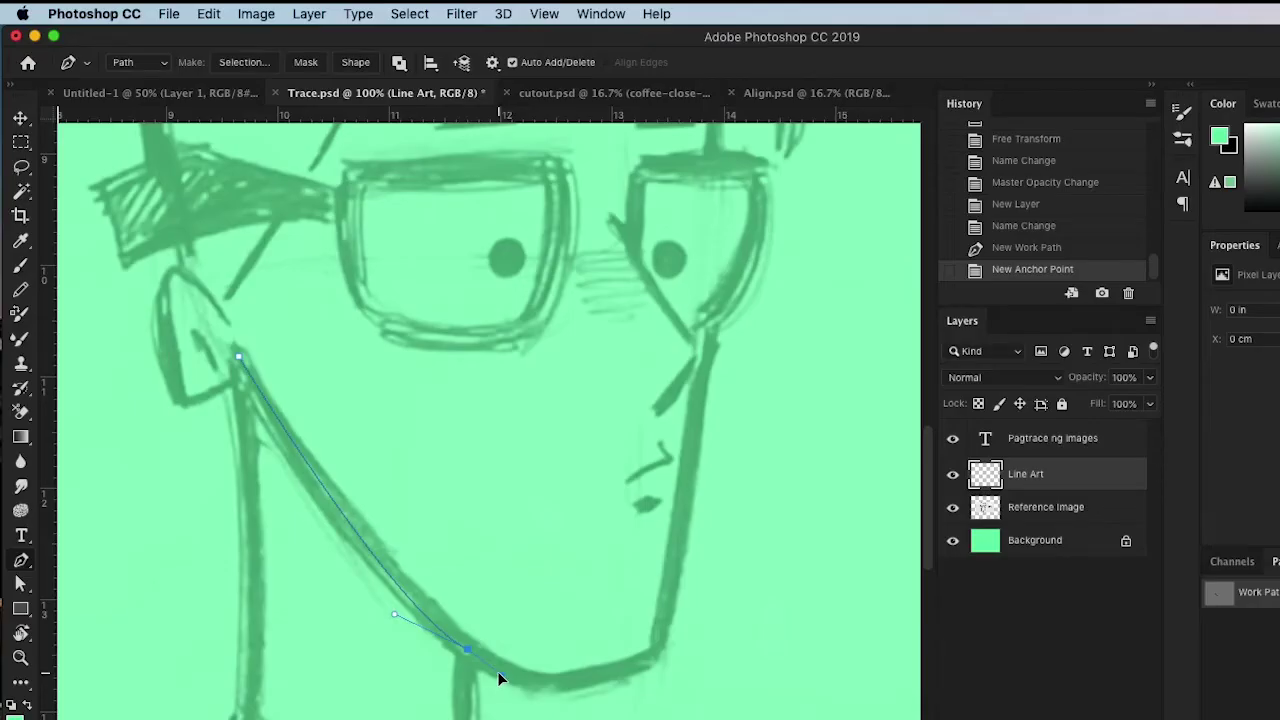
- Trace pen anchors along the jaw and chin, then up the face side to the hair tip
left_click(500, 677, "alt")
left_click(541, 687)
left_click_drag(645, 672, 663, 634)
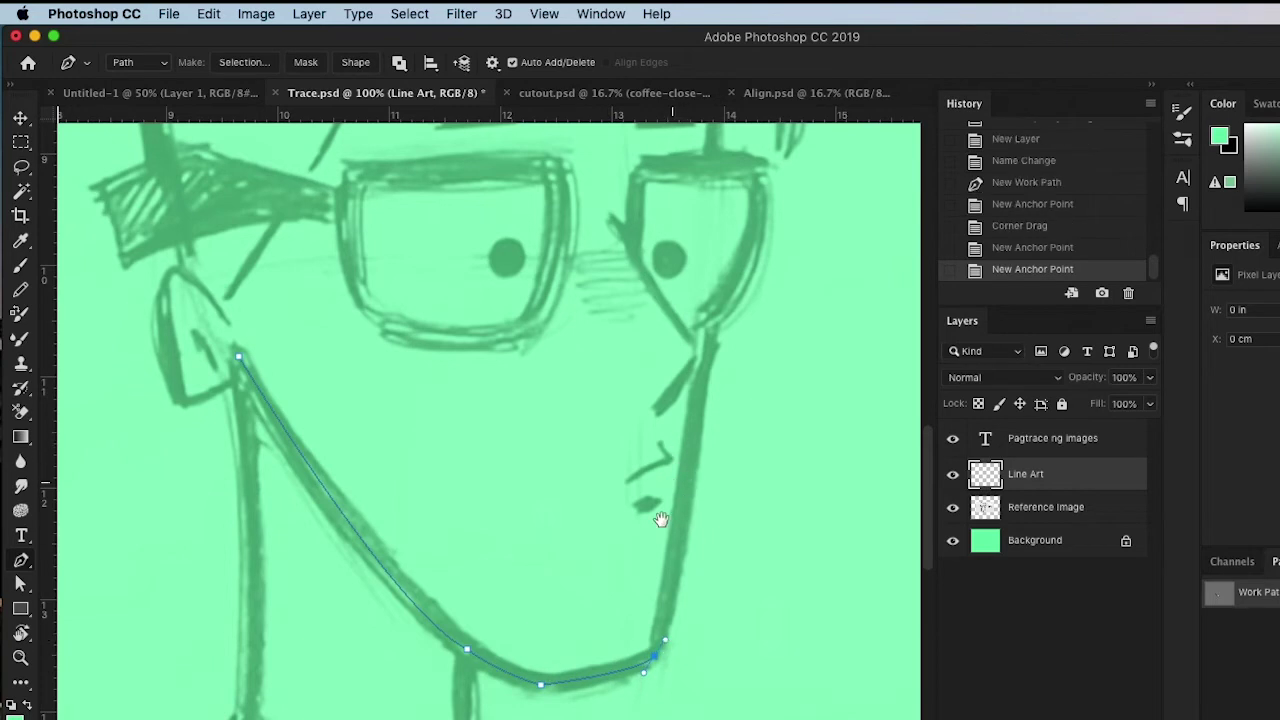
scroll(663, 503, "up", 5)
scroll(648, 257, "up", 3)
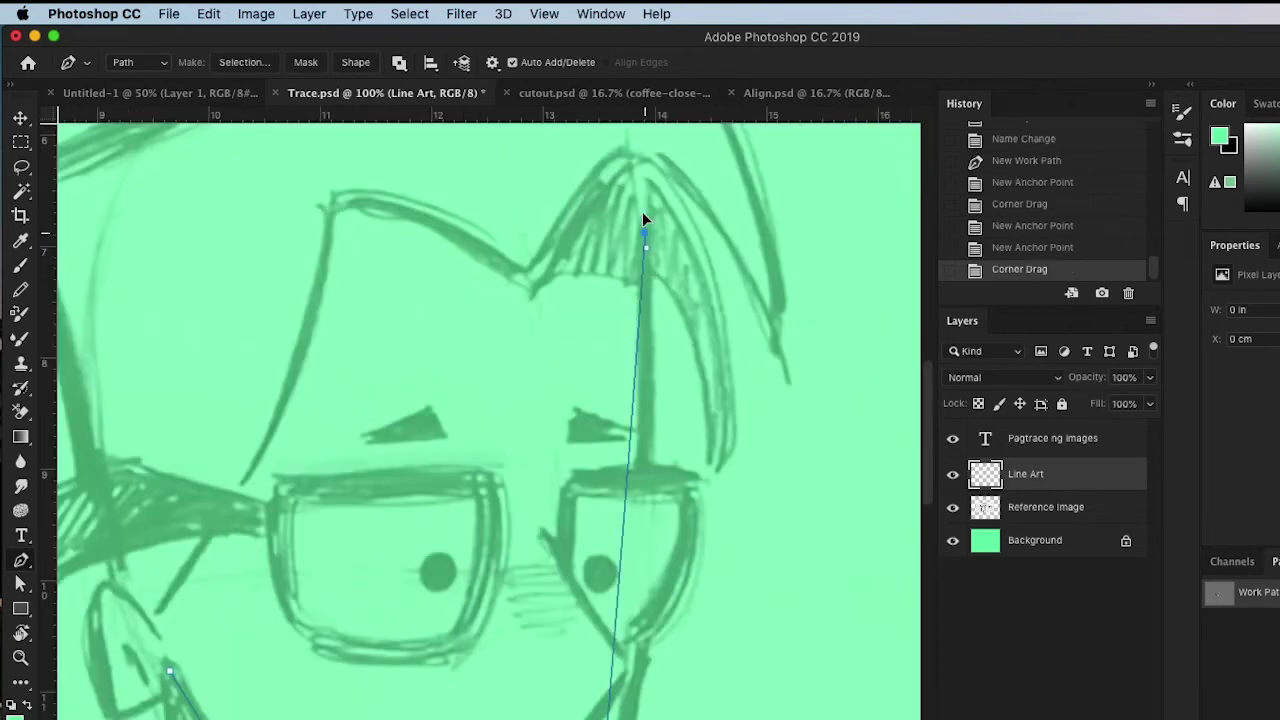
left_click_drag(634, 192, 638, 238)
- Zoom out to see the whole face, switch to the Brush and bring up its presets
key("ctrl+minus")
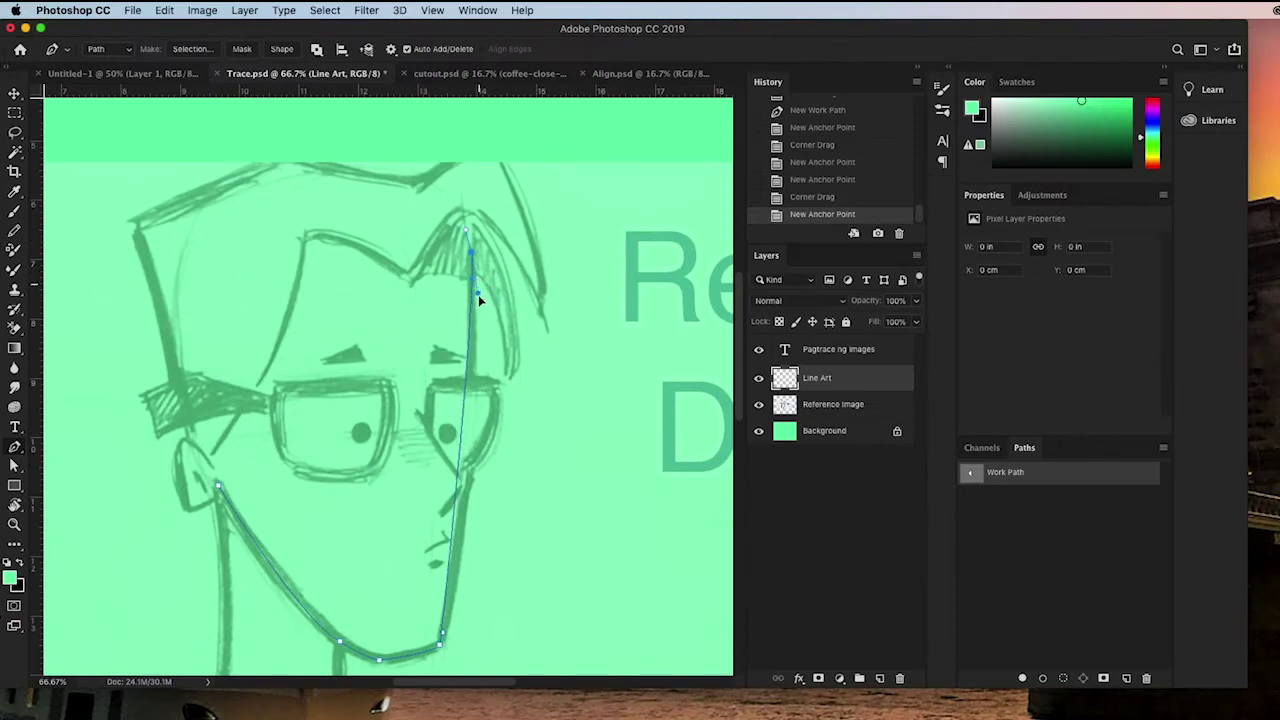
left_click_drag(486, 375, 487, 376)
scroll(493, 411, "down", 3)
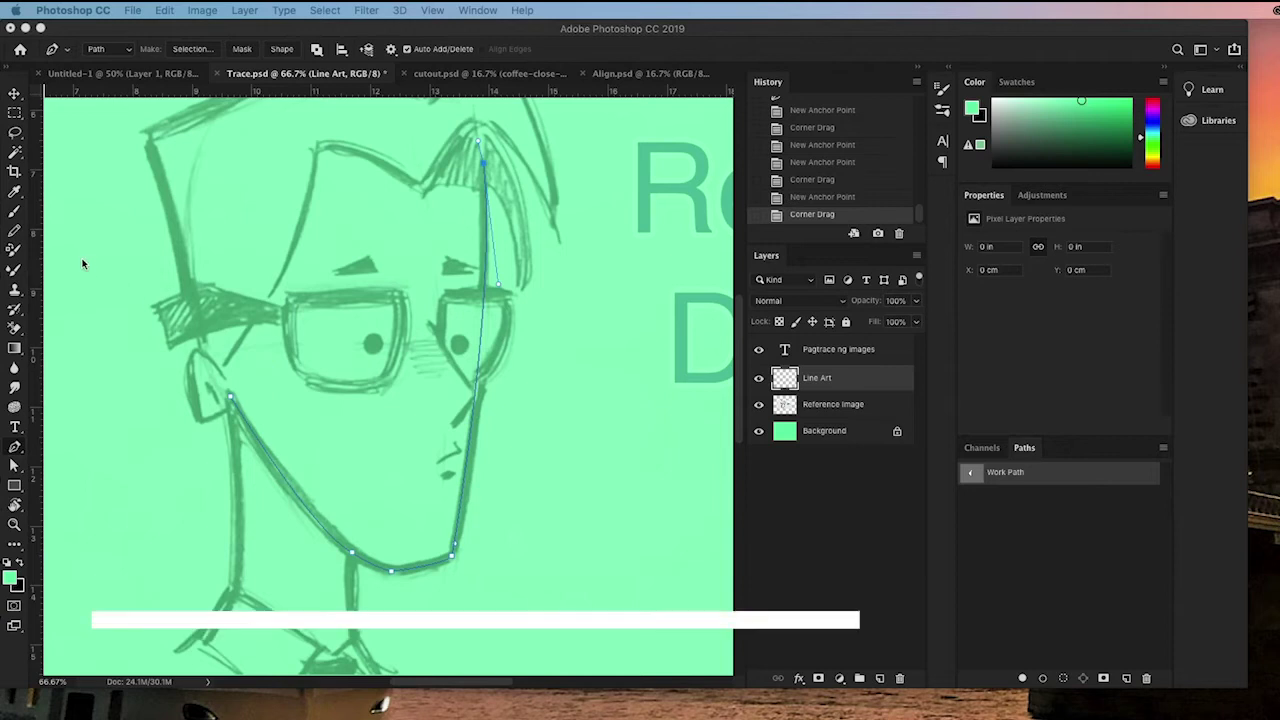
key("b")
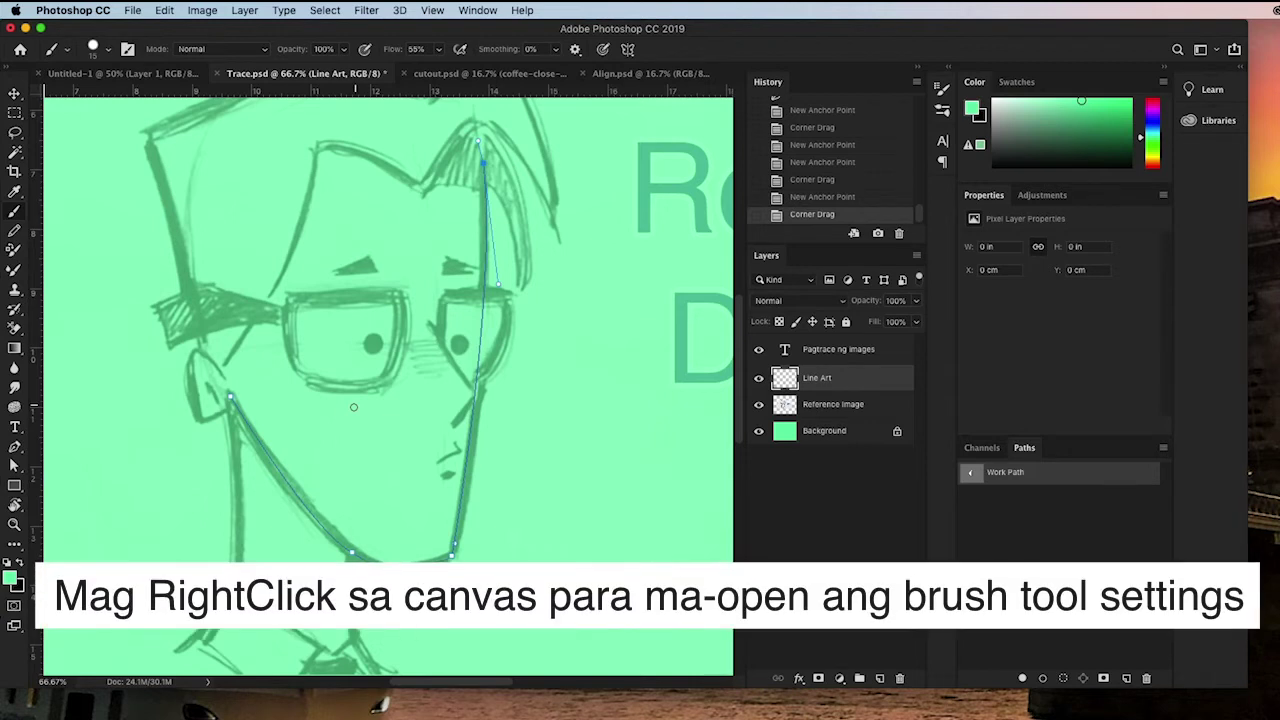
right_click(314, 205)
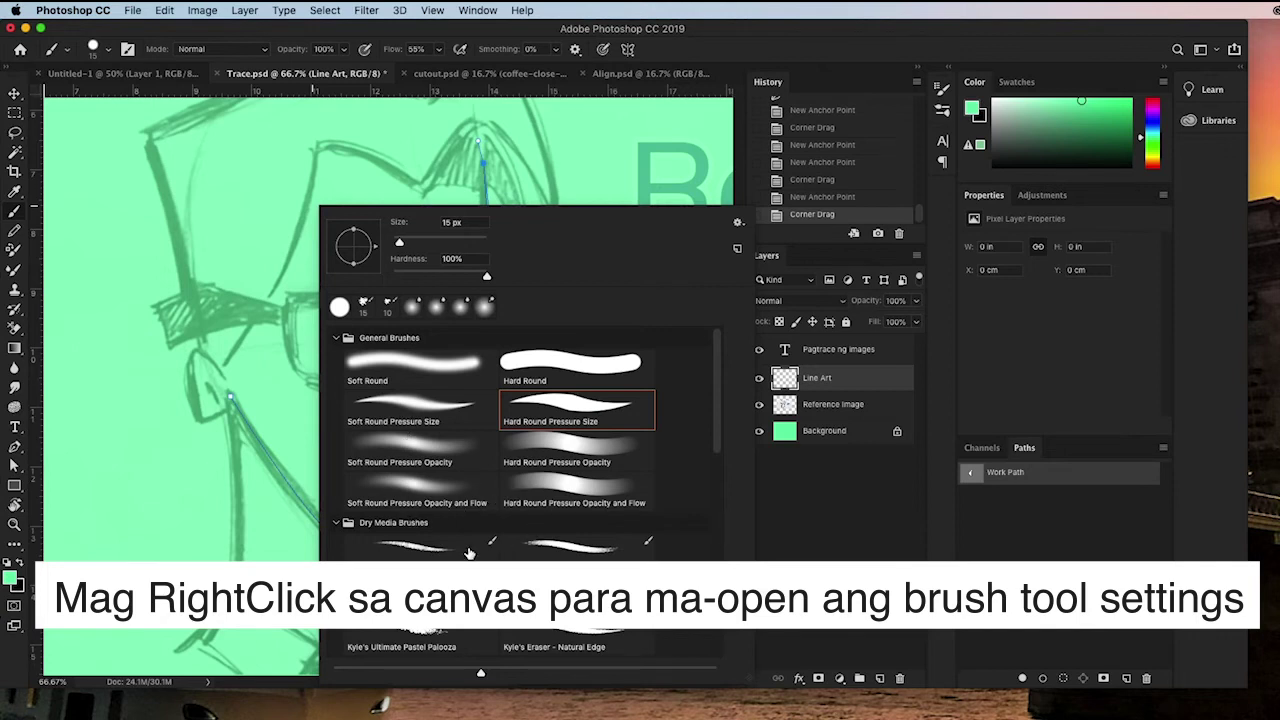
- Set the brush to 8 px KYLE Ultimate Pencil Hard with a near-black foreground colour
left_click(430, 550)
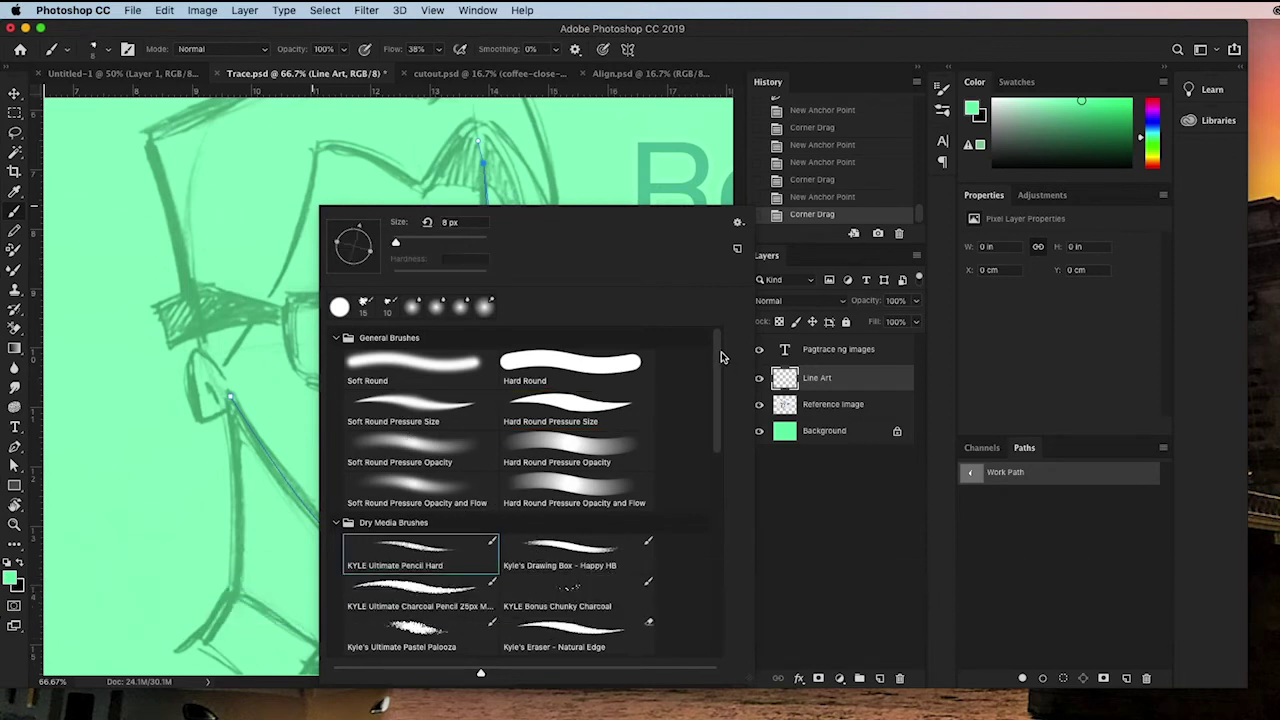
scroll(713, 375, "down", 2)
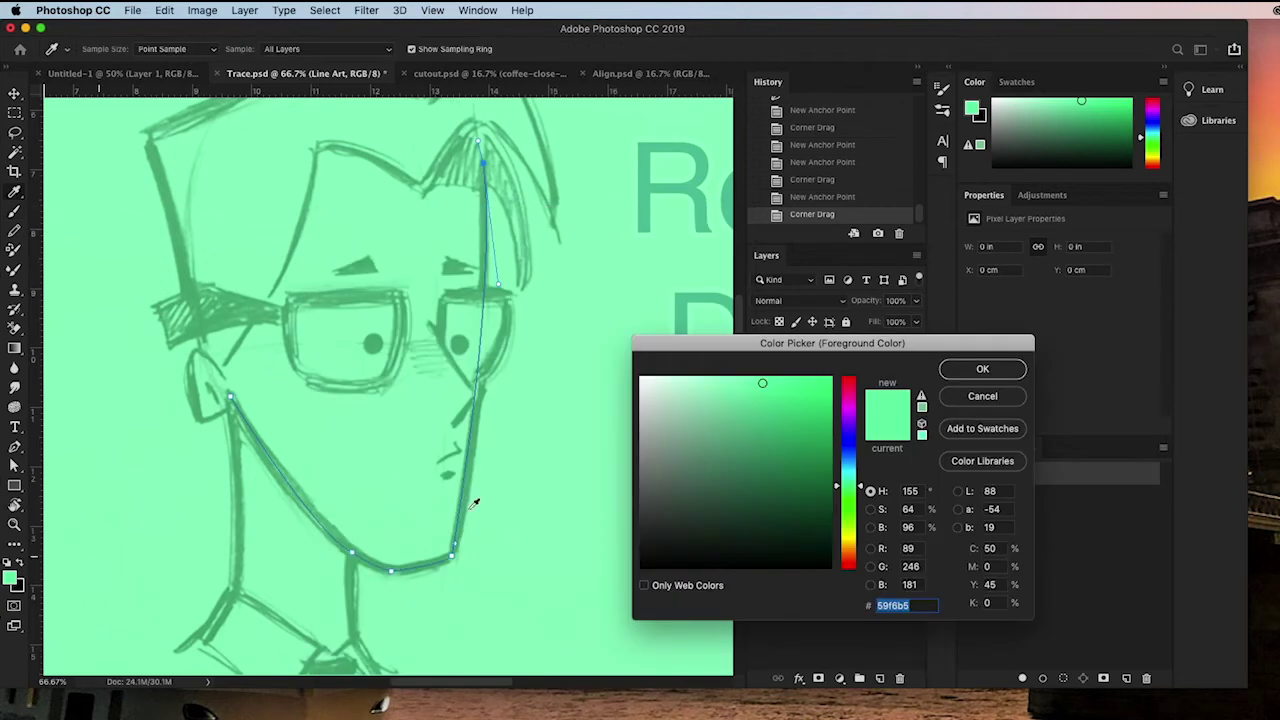
left_click(1000, 370)
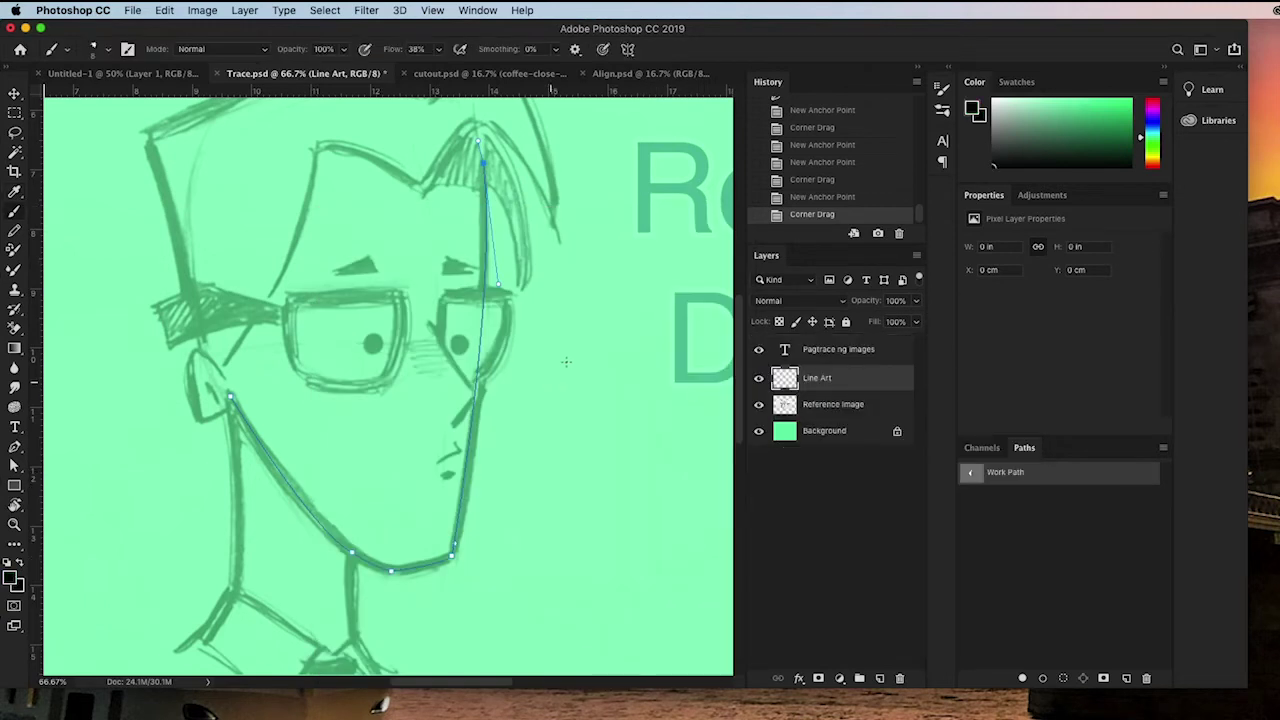
- Draw four test strokes around the face, undoing each one, and return to the Pen tool
left_click_drag(545, 347, 614, 457)
key("ctrl+z")
left_click_drag(552, 298, 575, 404)
key("ctrl+z")
left_click_drag(524, 366, 560, 588)
key("ctrl+z")
left_click_drag(145, 357, 204, 530)
key("ctrl+z")
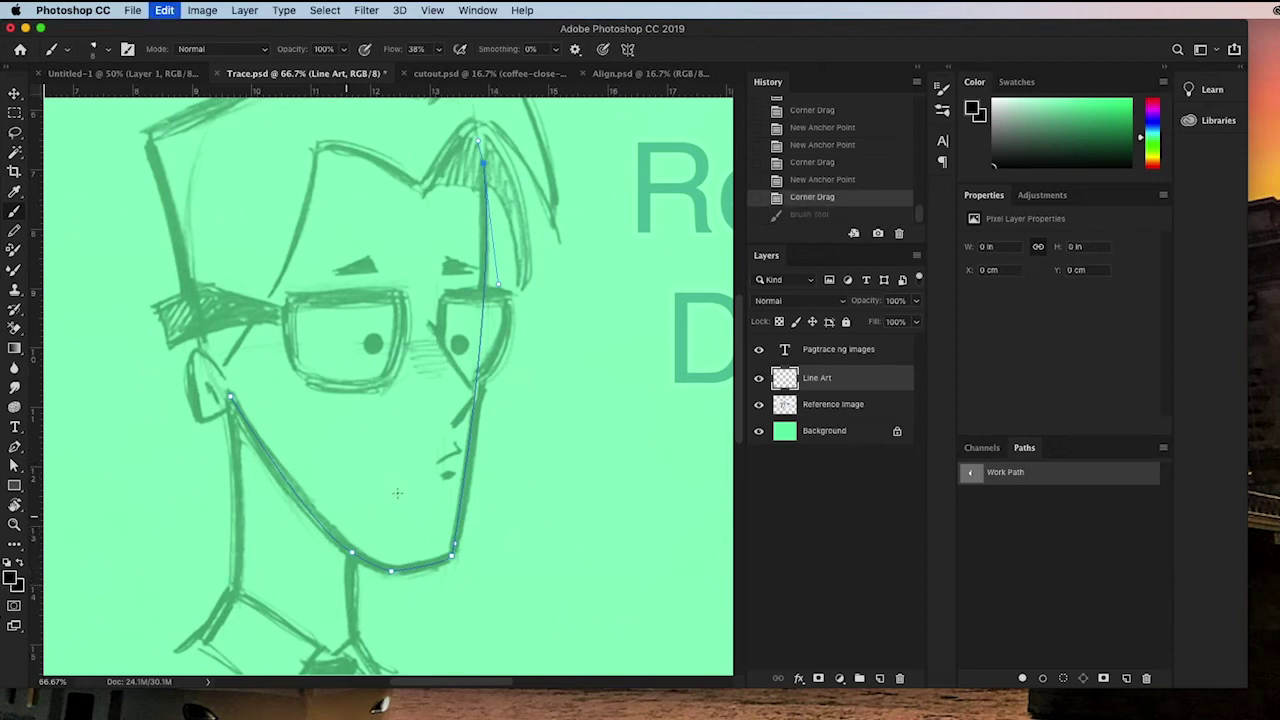
left_click(16, 449)
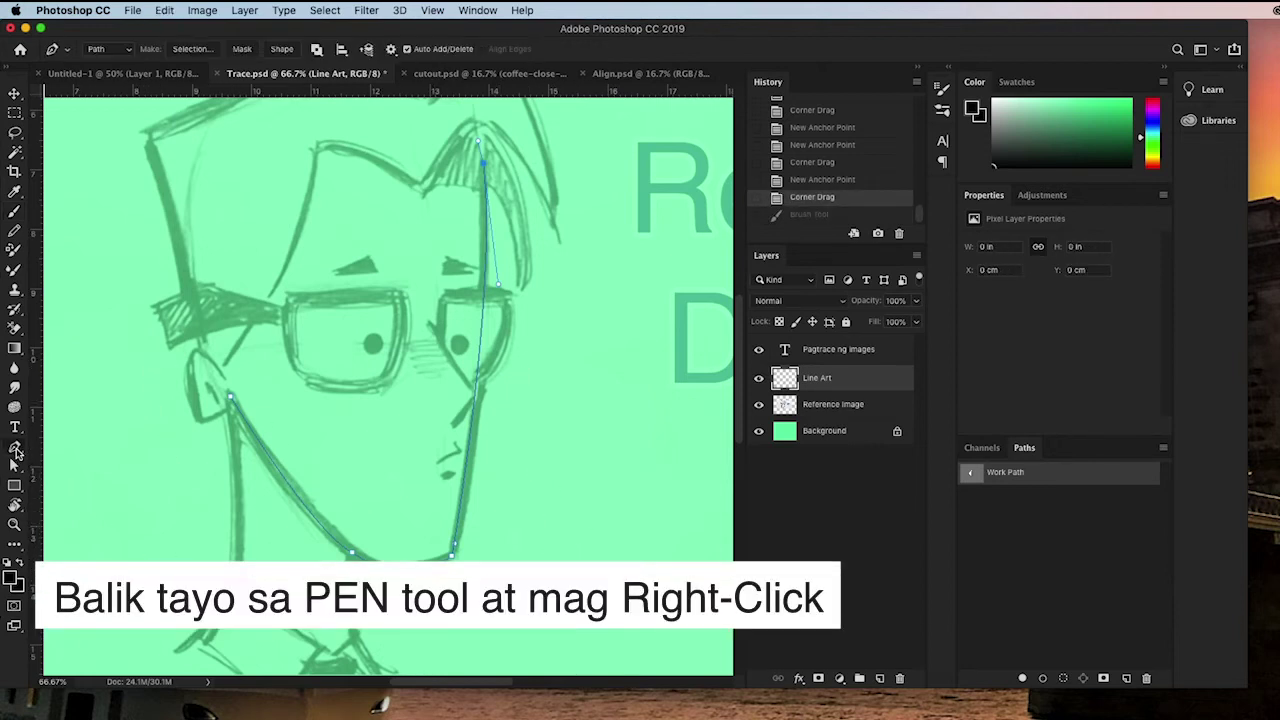
- Stroke the traced face-outline path with the Brush tool onto the Line Art layer
right_click(467, 328)
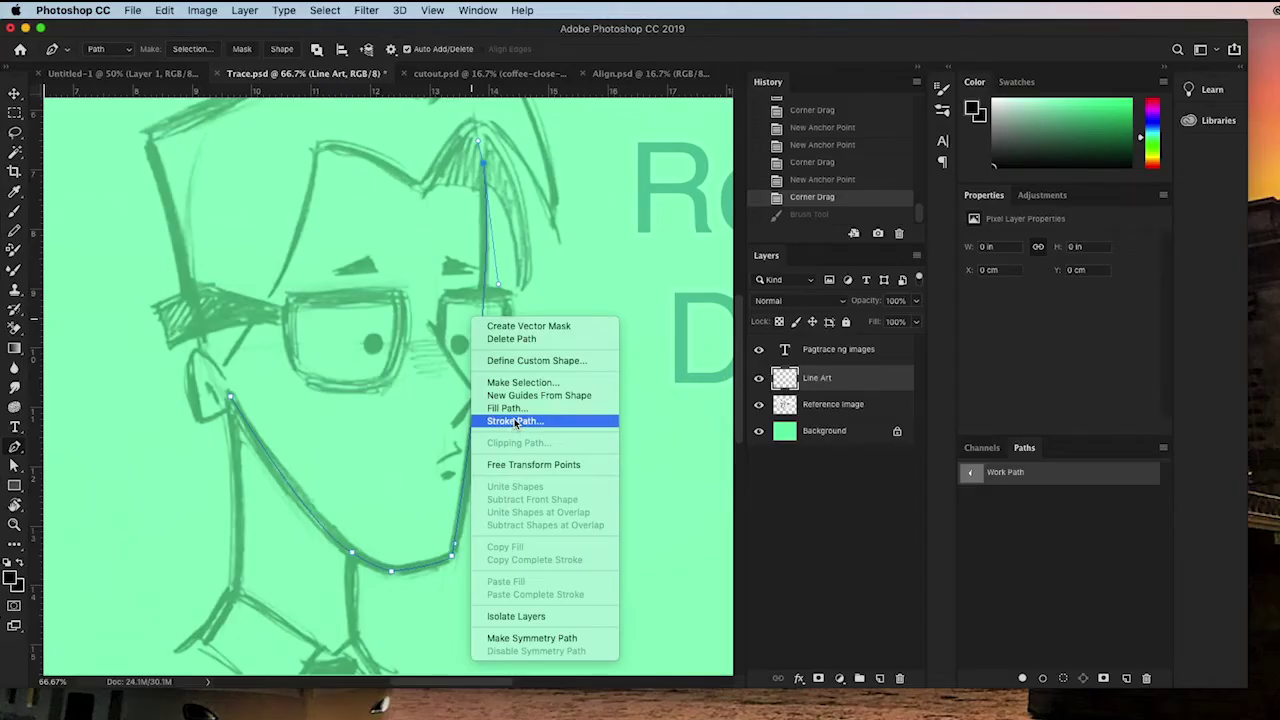
left_click(515, 421)
left_click(527, 337)
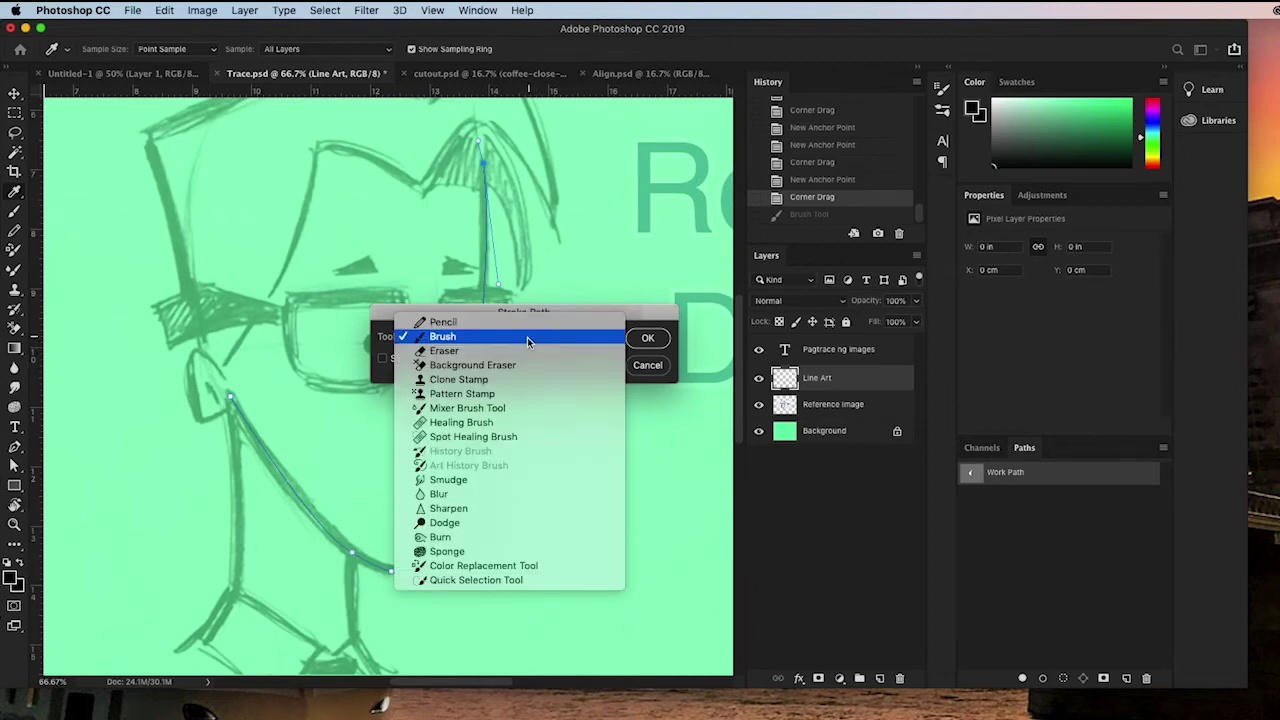
left_click(527, 337)
left_click(696, 230)
left_click(696, 233)
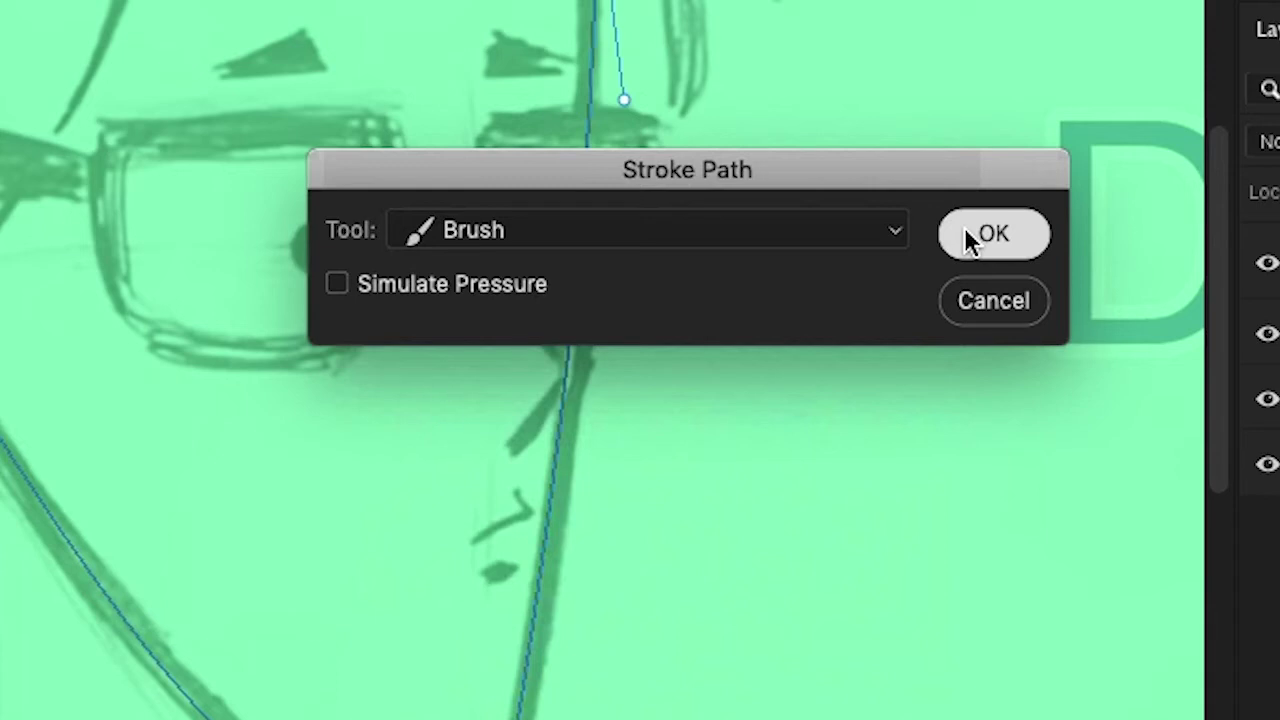
left_click(968, 240)
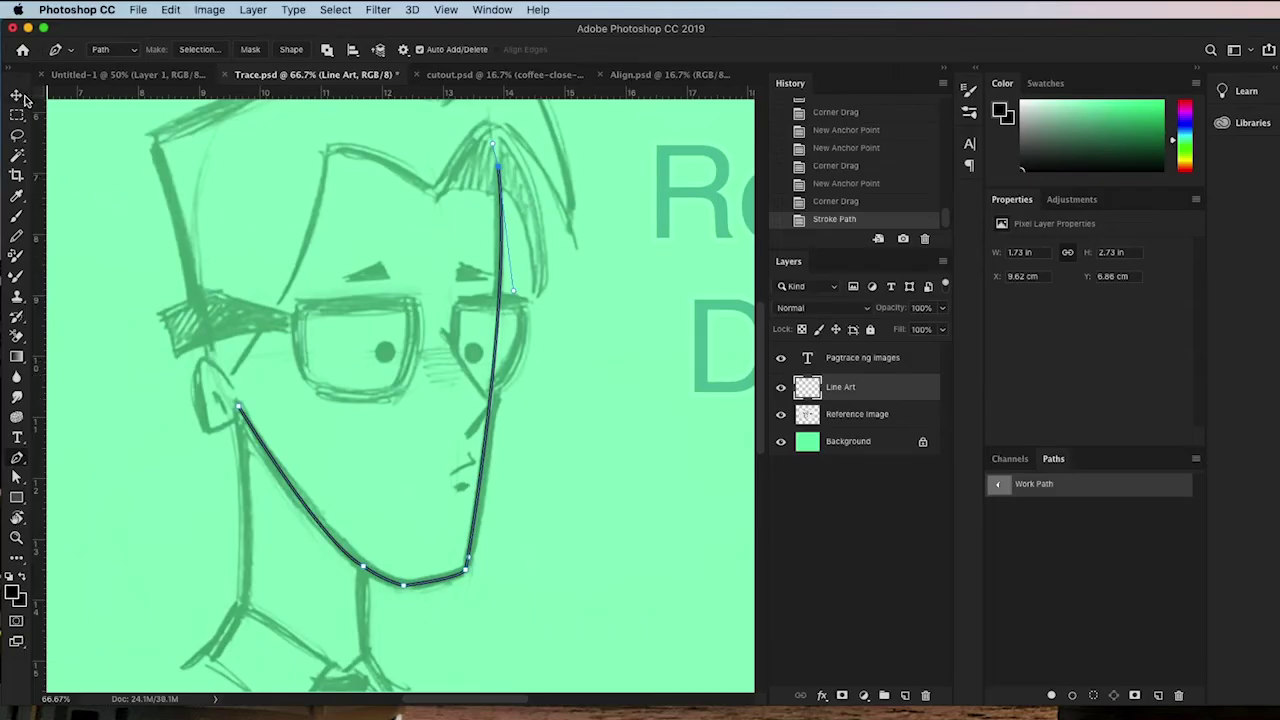
- Hide the path outline and trace a new path around the hair's edge and fringe
left_click(18, 96)
left_click(1020, 586)
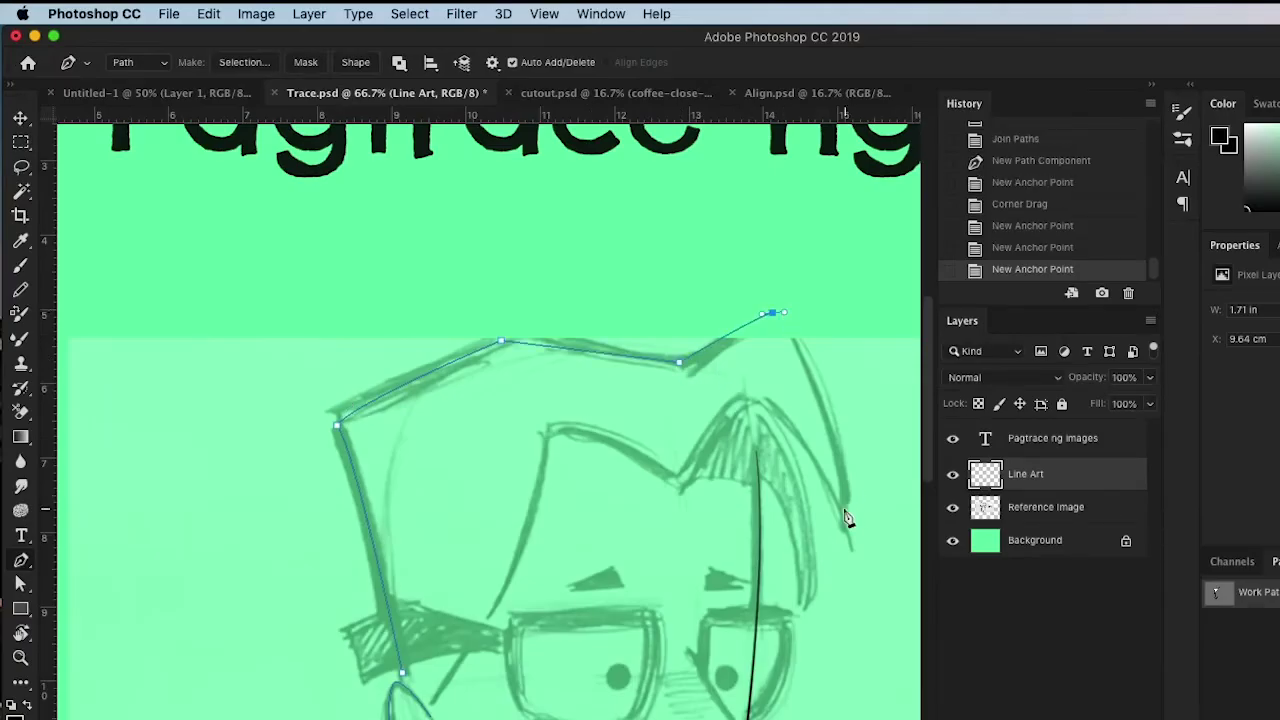
mouse_move(842, 511)
left_mouse_down()
mouse_move(852, 532)
mouse_move(828, 485)
left_mouse_up()
left_click_drag(740, 397, 785, 397)
left_click(680, 483)
left_click_drag(549, 431, 544, 456)
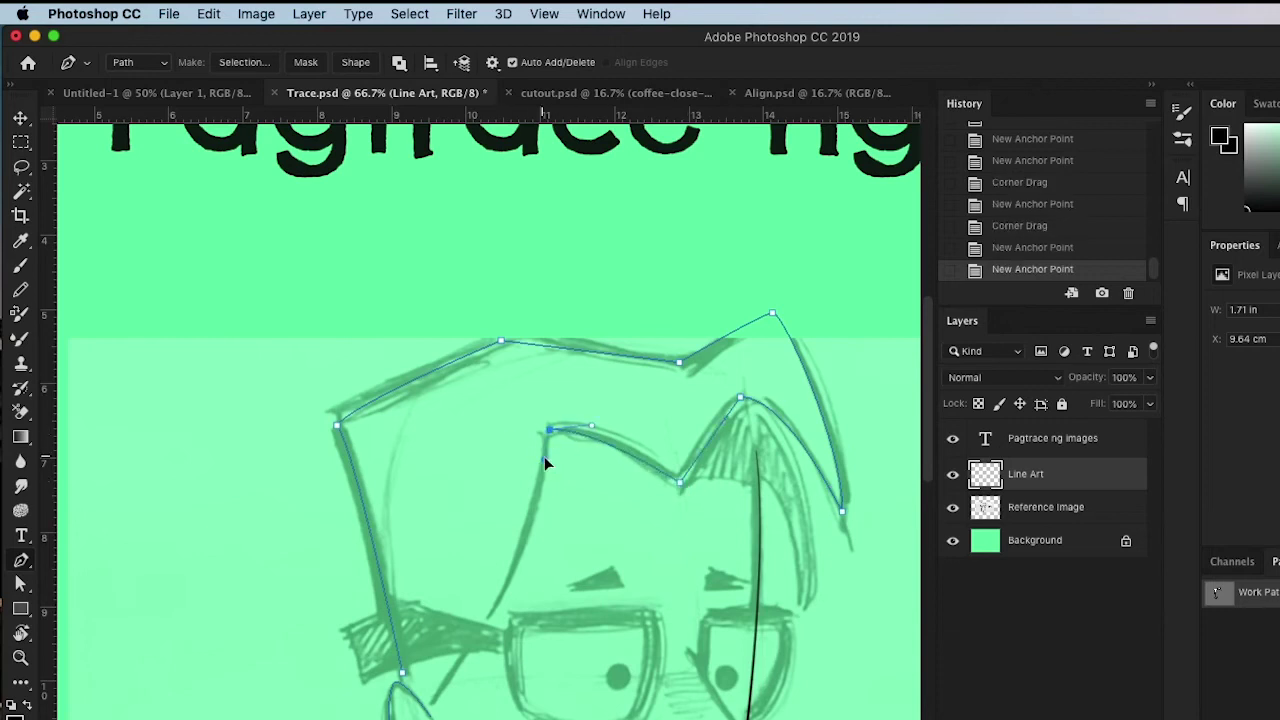
left_click(432, 703)
- Trace separate pen paths for both eyebrows and the nose
key("ctrl+plus")
left_click(535, 530)
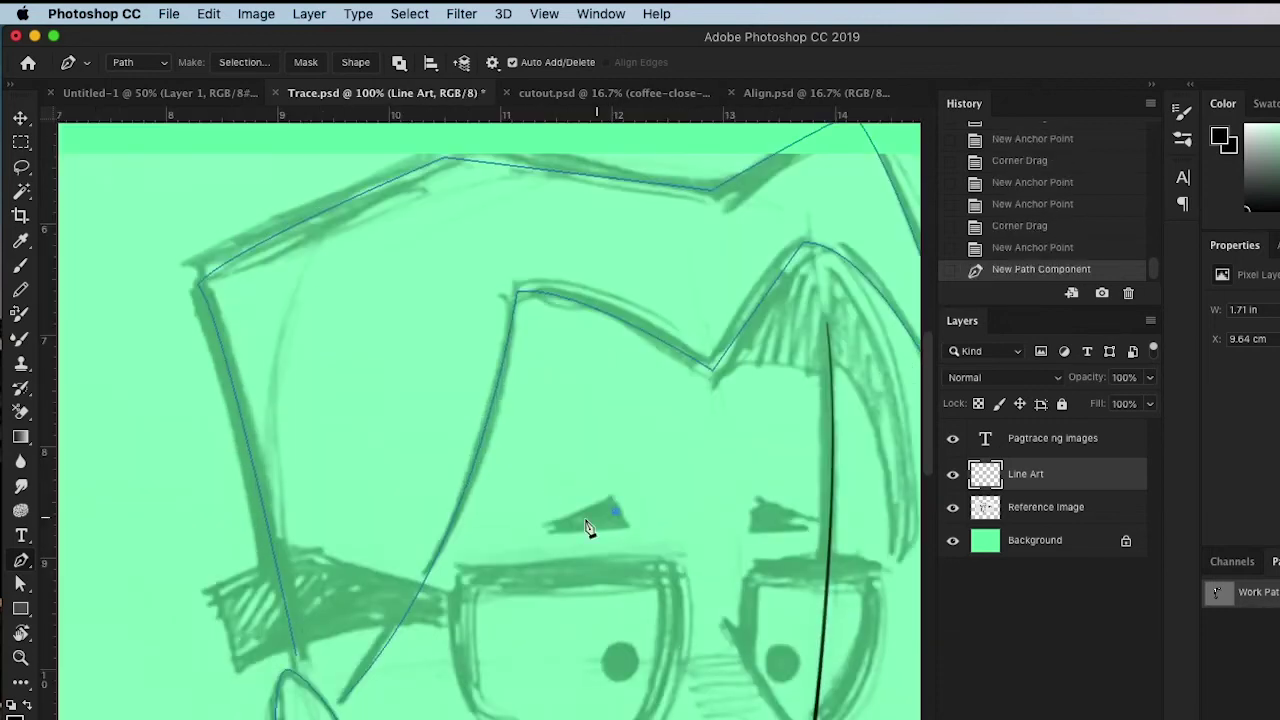
left_click(600, 512)
left_click(645, 455)
left_click(690, 468)
left_click_drag(561, 500, 483, 411)
left_click_drag(655, 515, 663, 523)
left_click(612, 578)
left_click(588, 645)
left_click(630, 621)
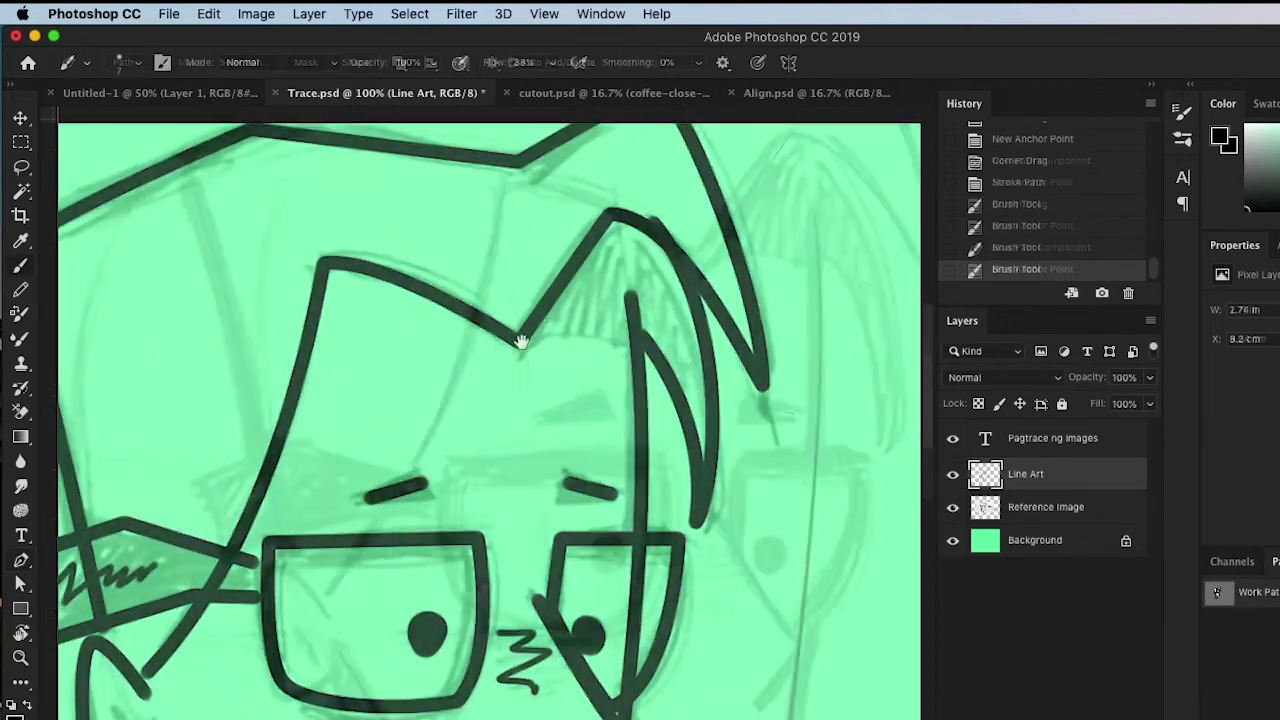
- Brush a zigzag hair stroke, hide the Reference Image layer, and zoom out to the whole drawing
left_click_drag(580, 328, 618, 292)
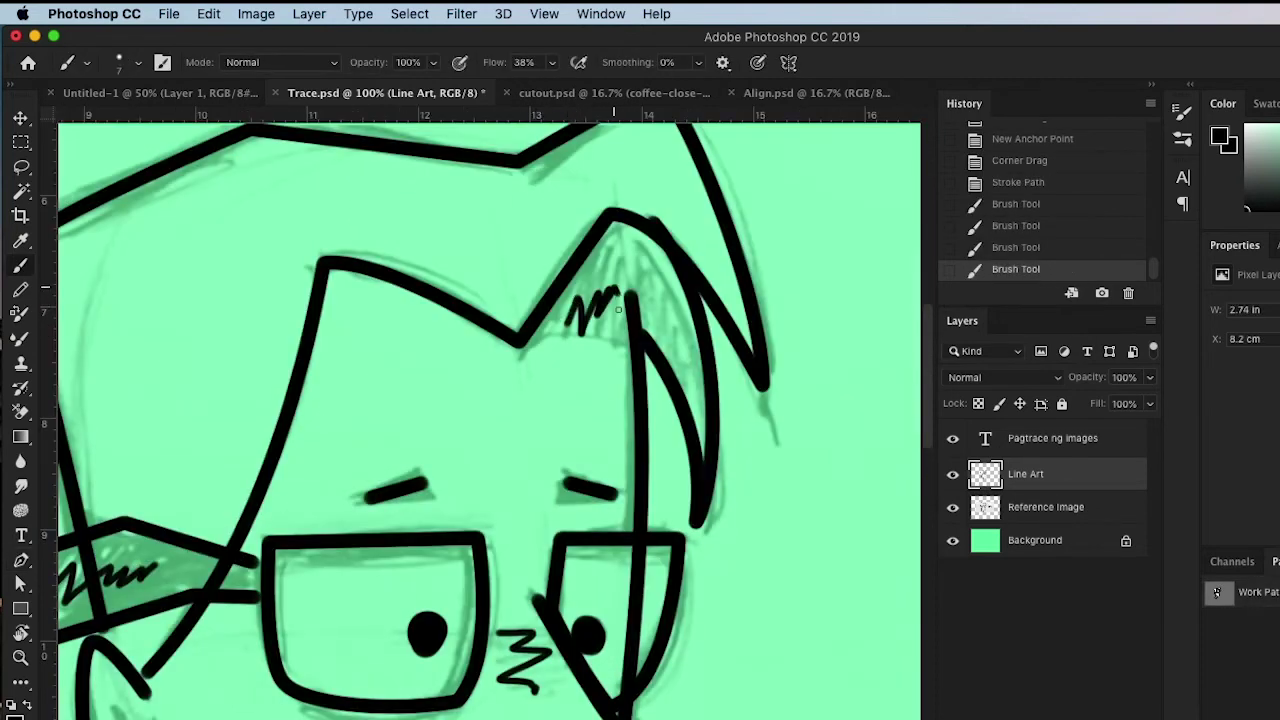
left_click(953, 510)
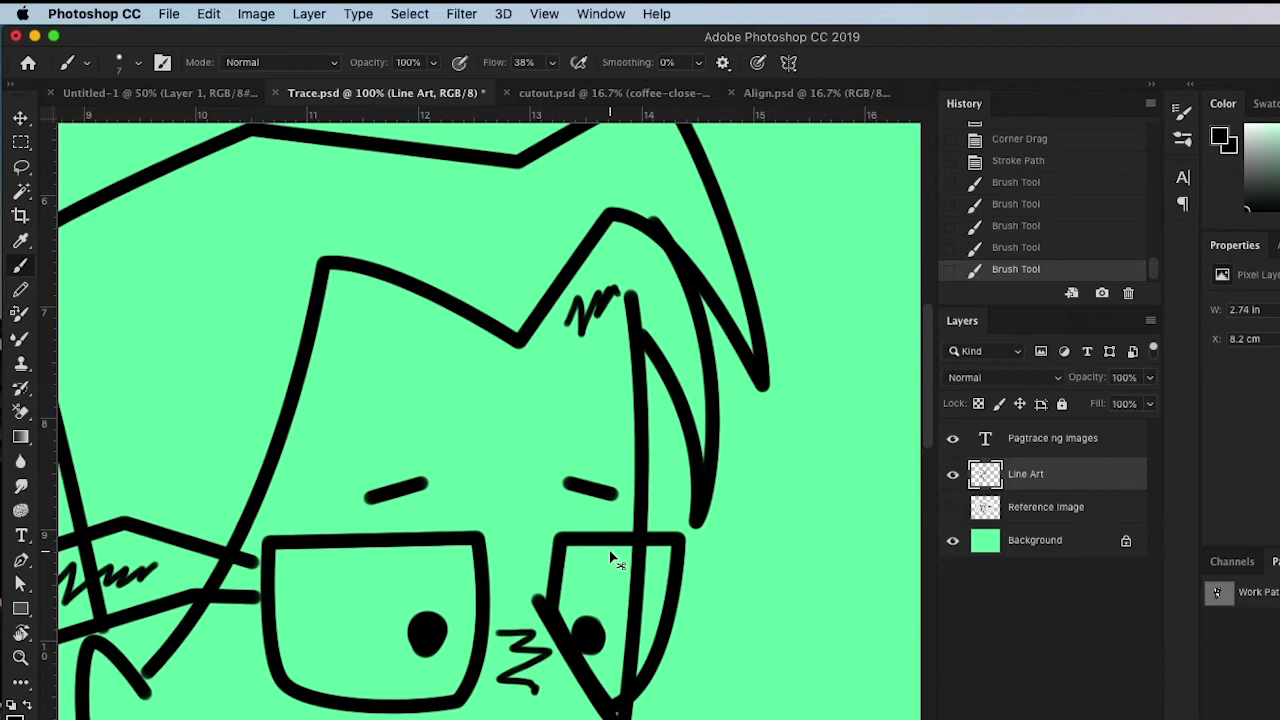
key("super+minus")
key("super+minus")
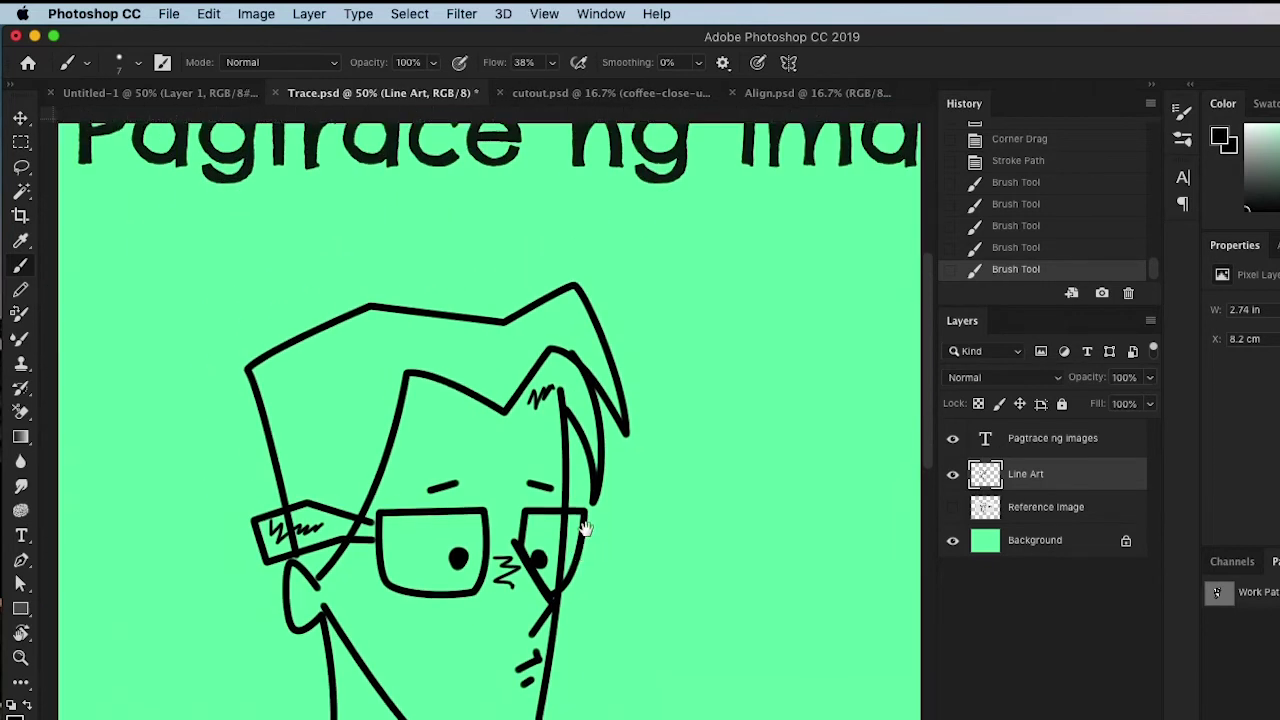
left_click_drag(580, 531, 620, 445)
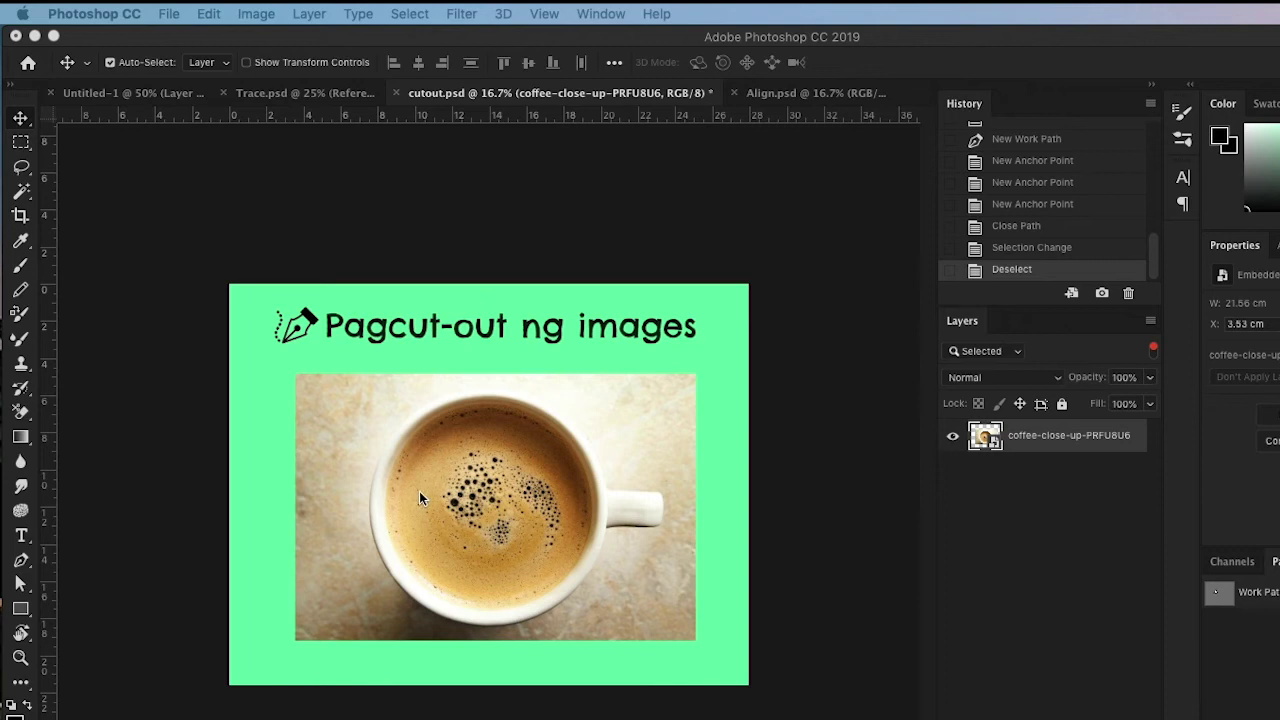
- Place pen anchors along the cup's top rim, left side and bottom curve
left_click(22, 564)
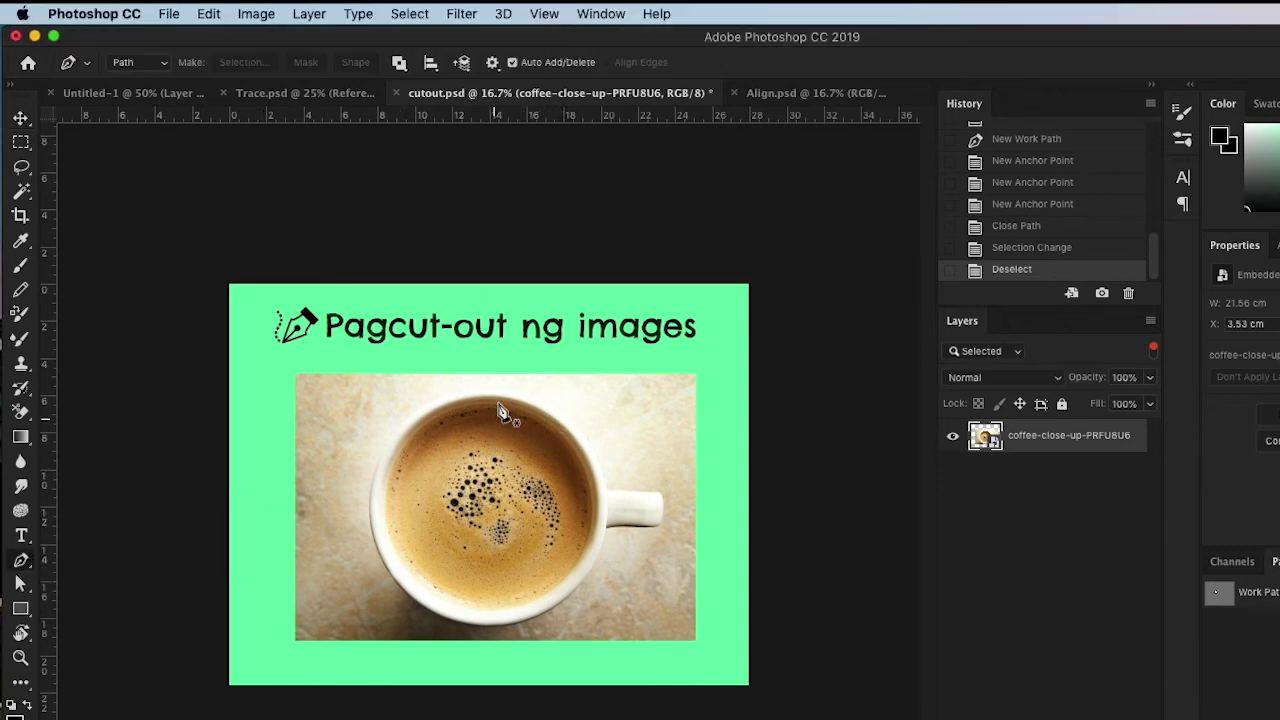
left_click(415, 188)
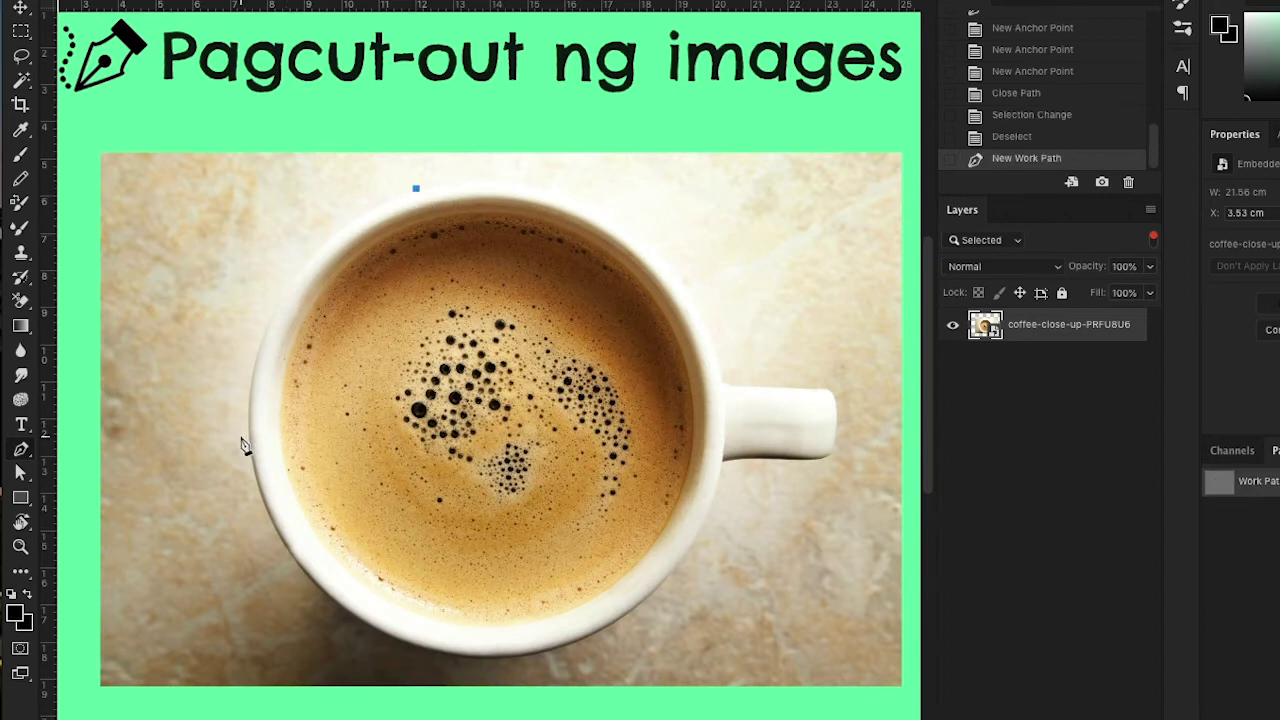
left_click_drag(247, 413, 249, 590)
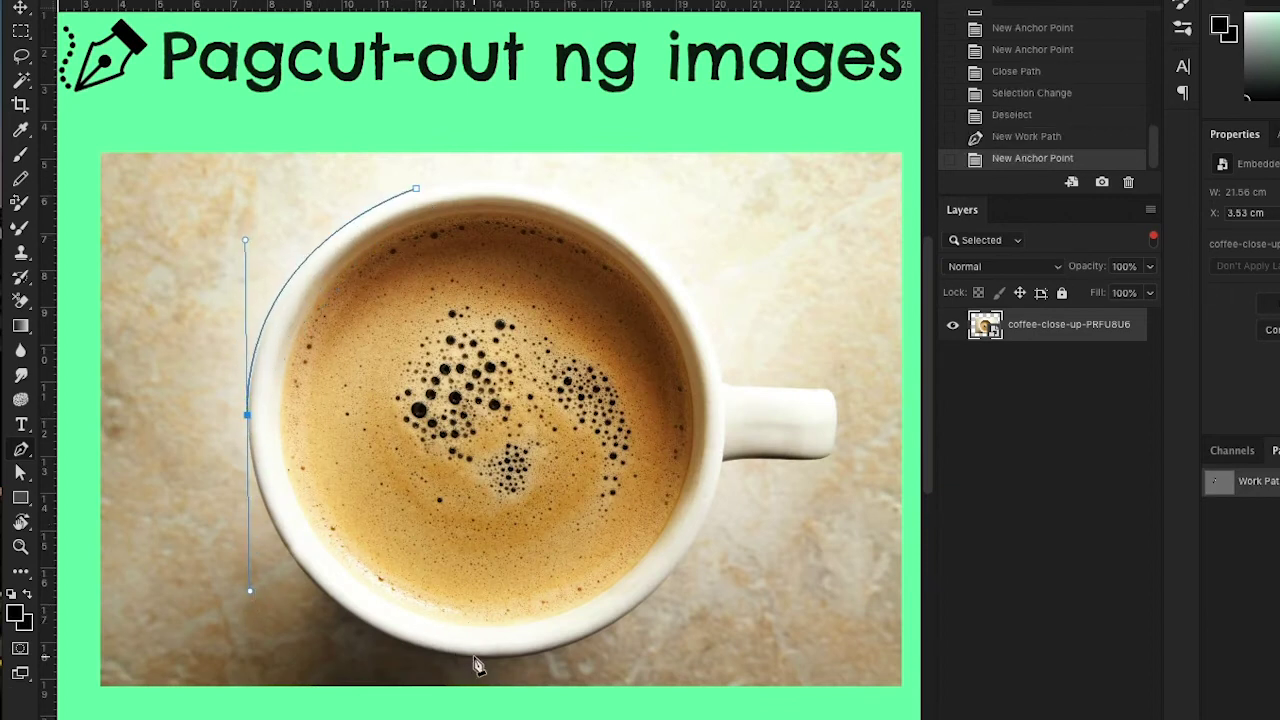
left_click_drag(484, 657, 560, 650)
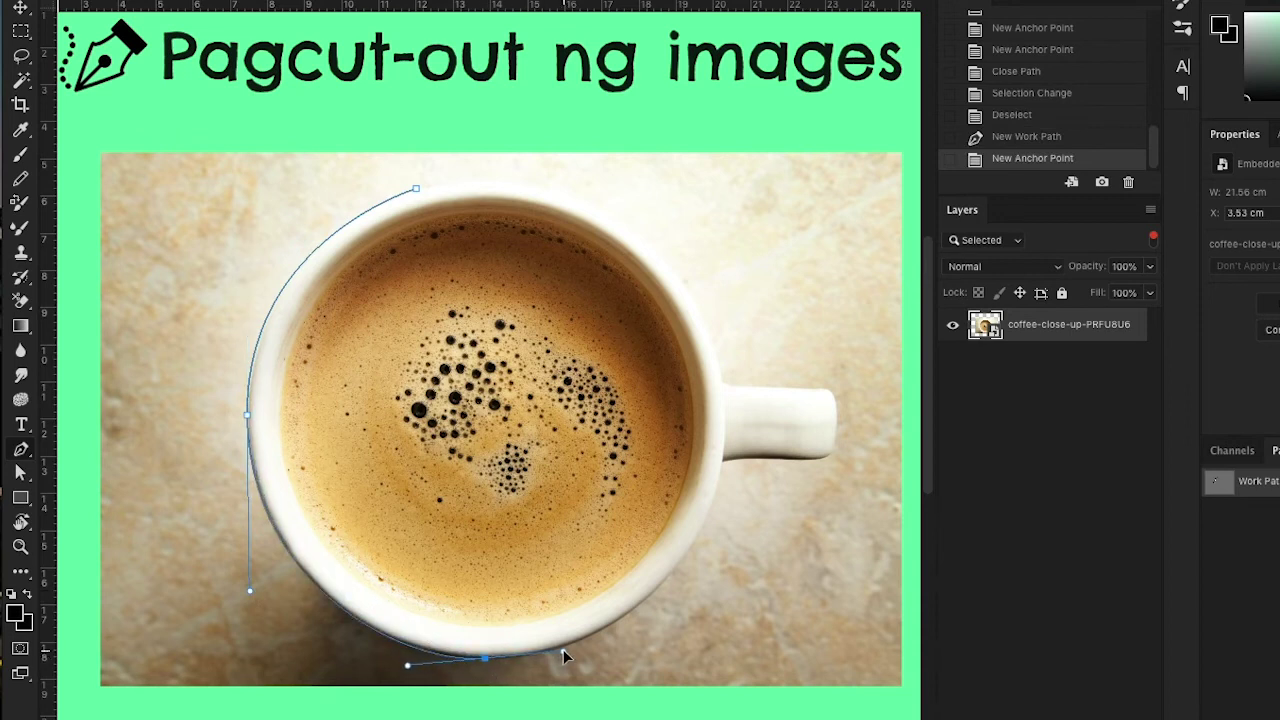
- Extend the path around the cup handle and reshape the top curve to fit the rim
key("ctrl+plus")
left_click_drag(652, 370, 672, 368)
mouse_move(792, 370)
left_mouse_down()
mouse_move(834, 376)
mouse_move(811, 370)
left_mouse_up()
left_click(821, 348)
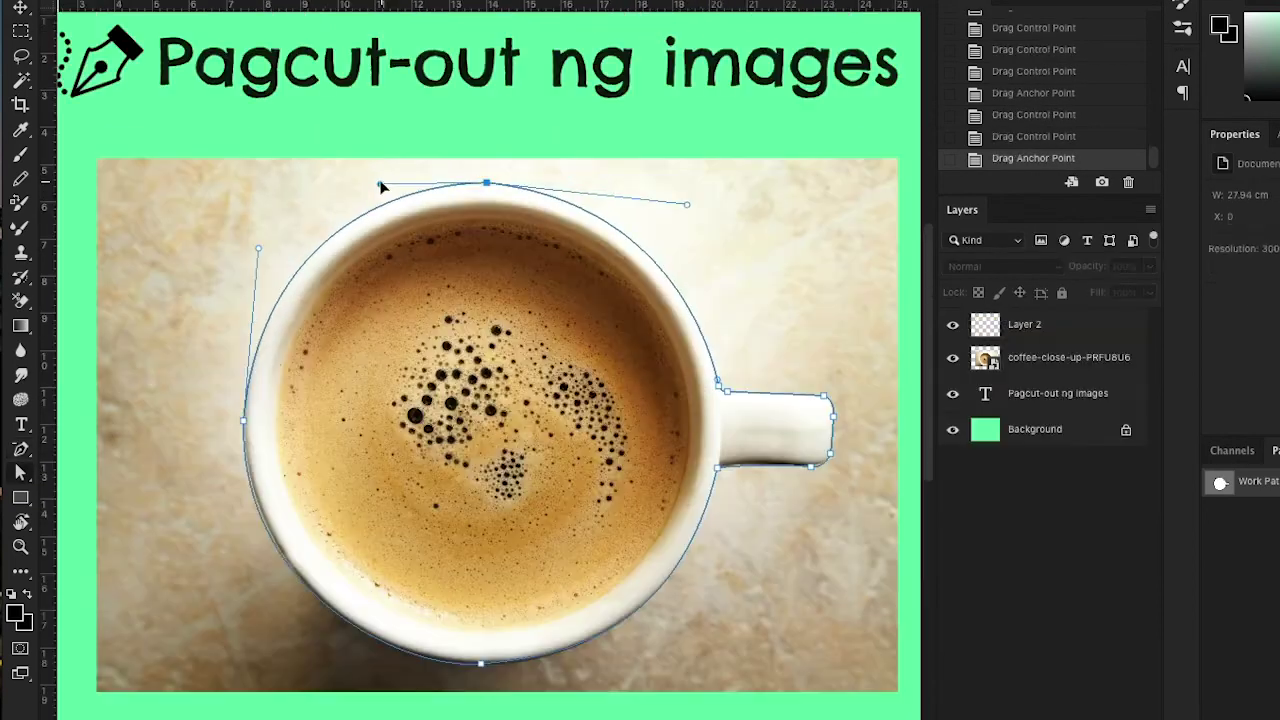
left_click_drag(381, 185, 380, 182)
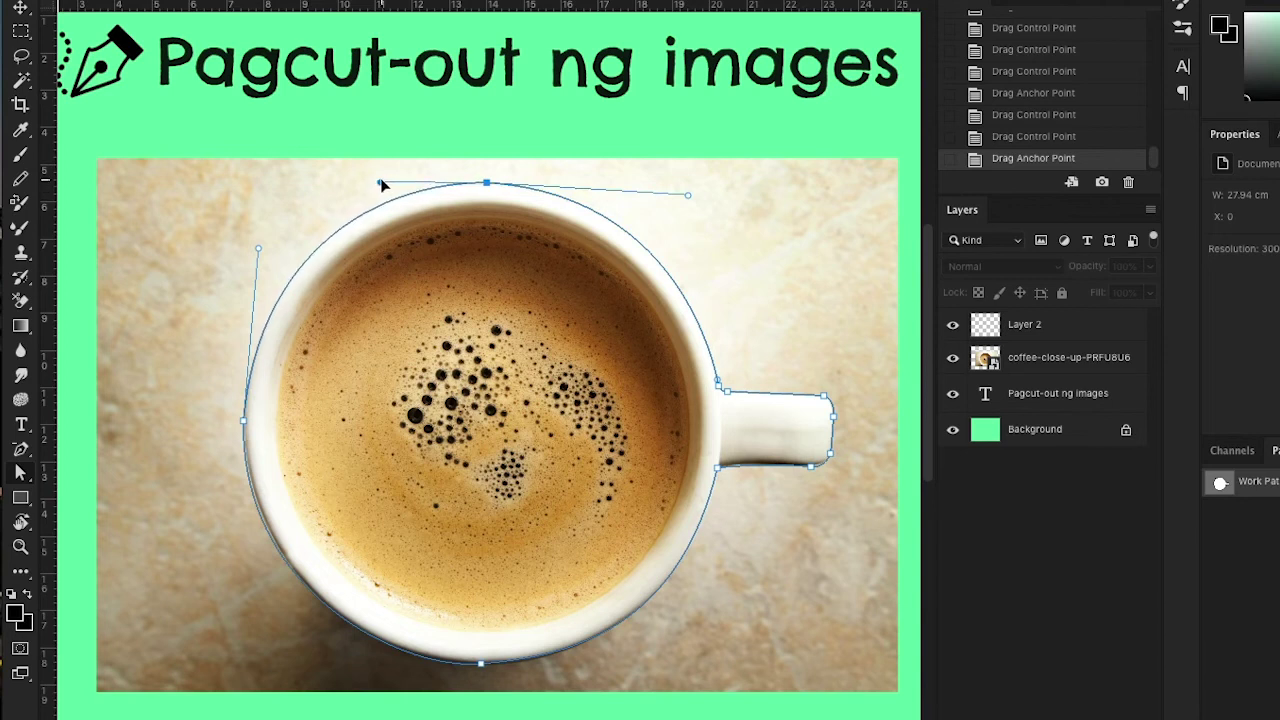
right_click(21, 449)
- Create a vector mask from the cup path and set the mask's Feather to 5.0 px
left_click(57, 449)
right_click(571, 317)
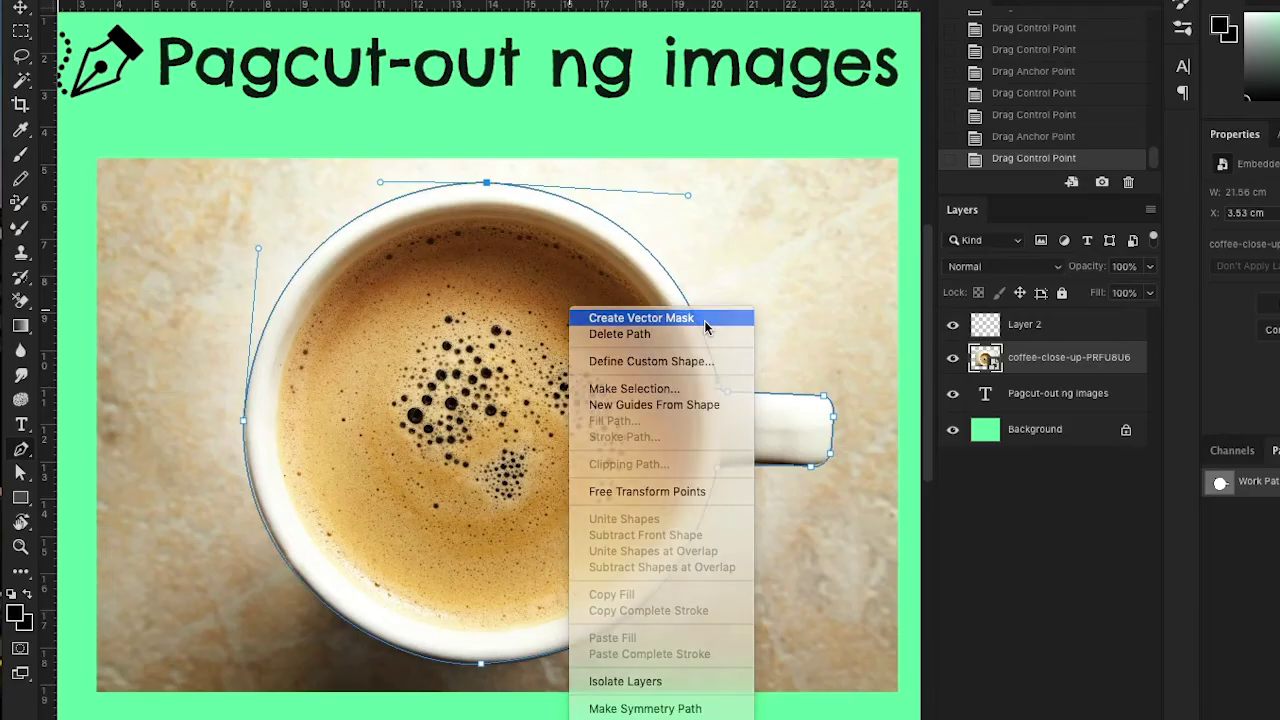
left_click(575, 317)
key("v")
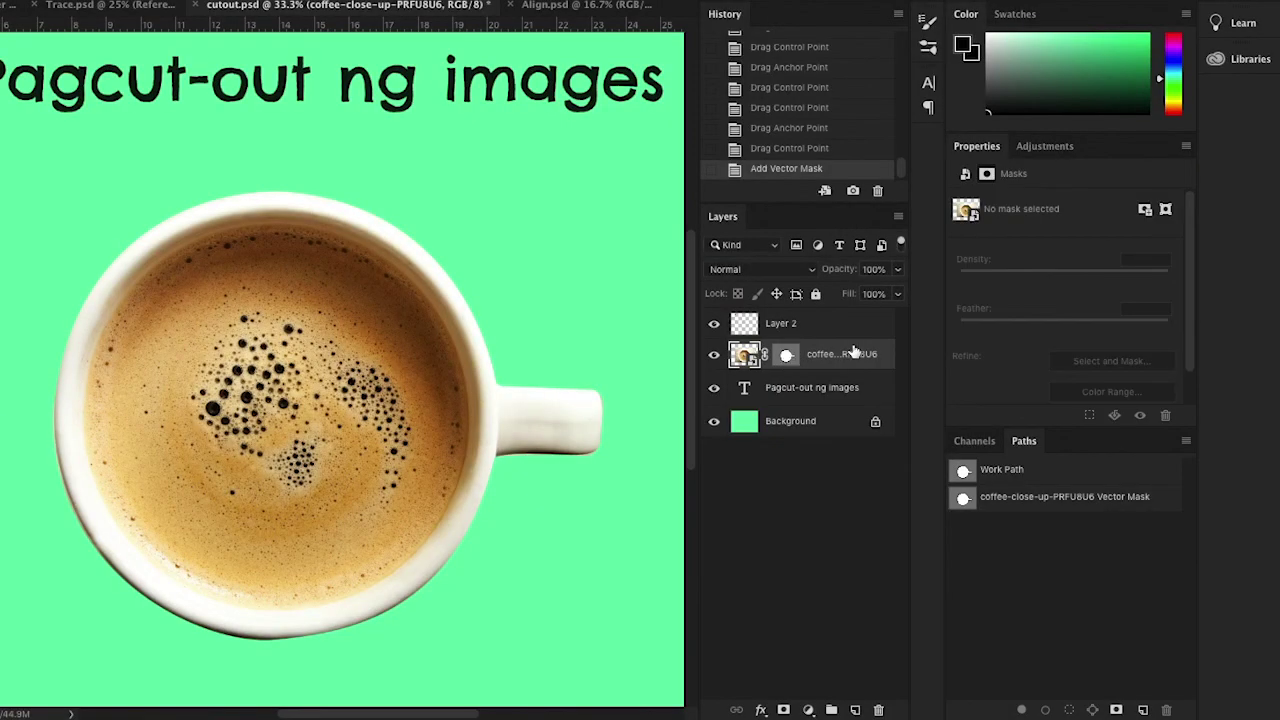
left_click(787, 356)
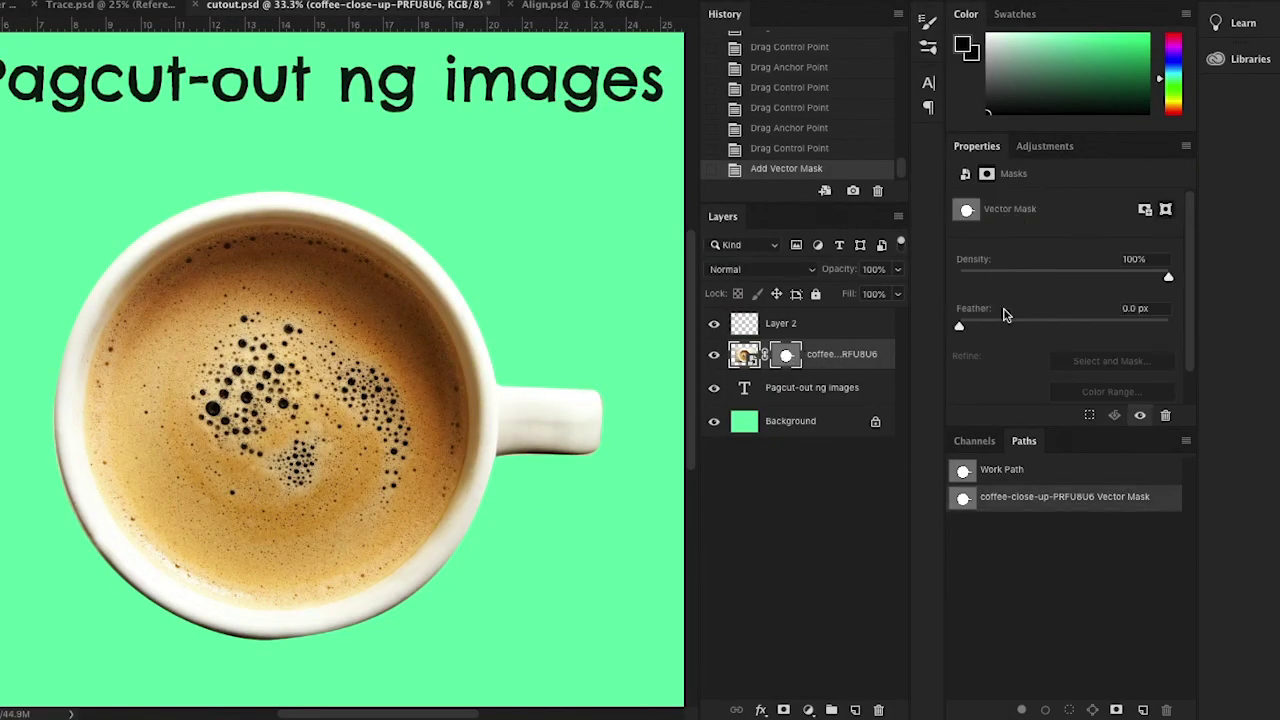
left_click_drag(962, 328, 1015, 327)
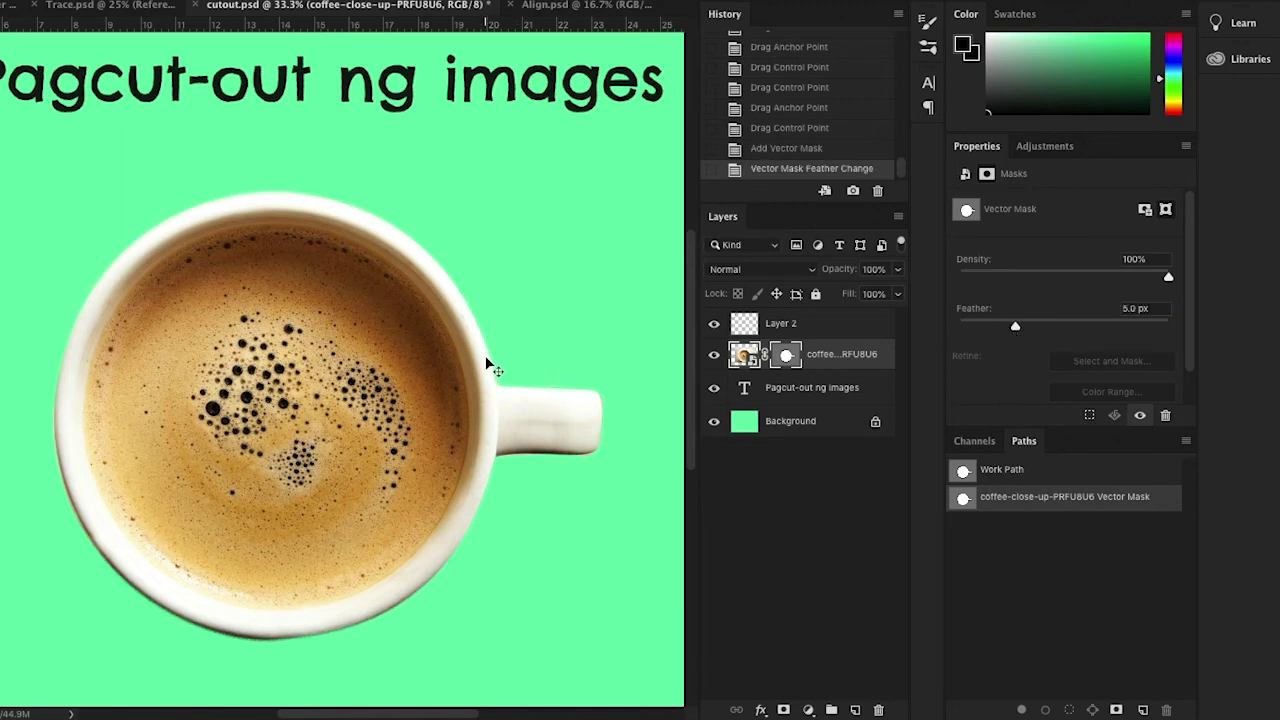
- Raise the mask feather to 6.3 px, then move and slightly enlarge the coffee-beans background
left_click_drag(1015, 327, 1022, 327)
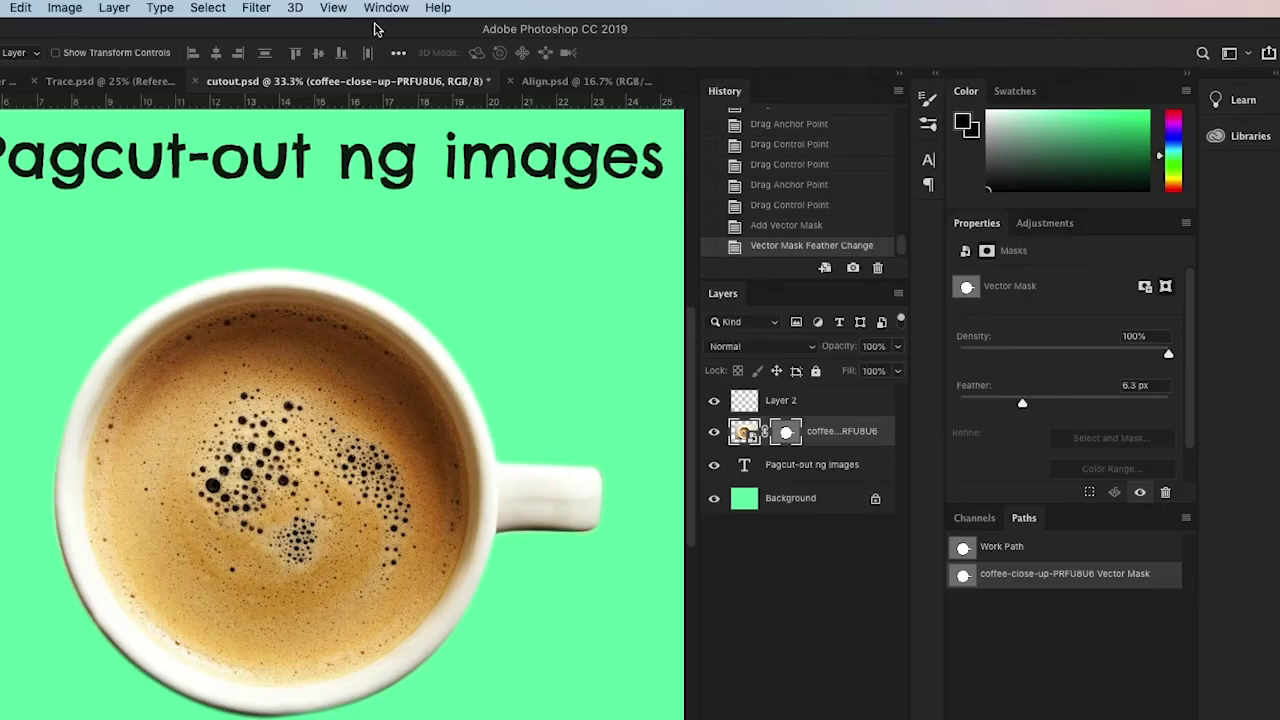
left_click(389, 8)
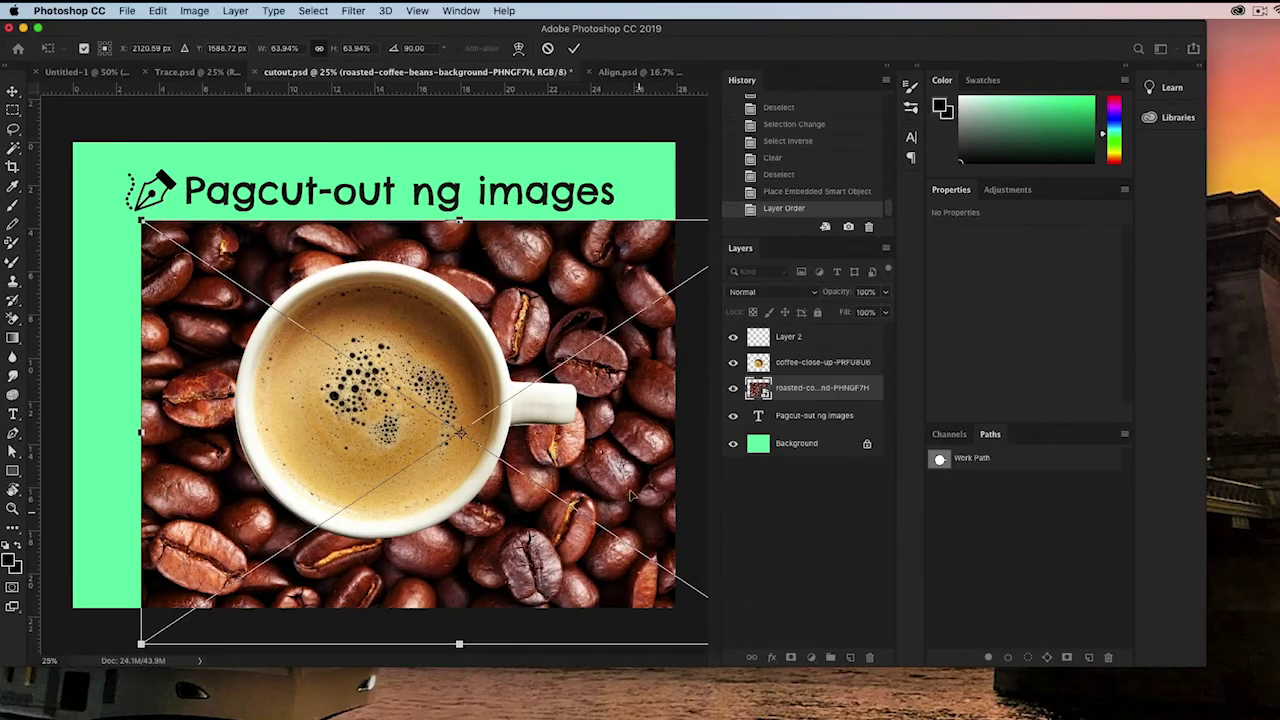
left_click_drag(610, 458, 507, 391)
left_click_drag(362, 572, 360, 625)
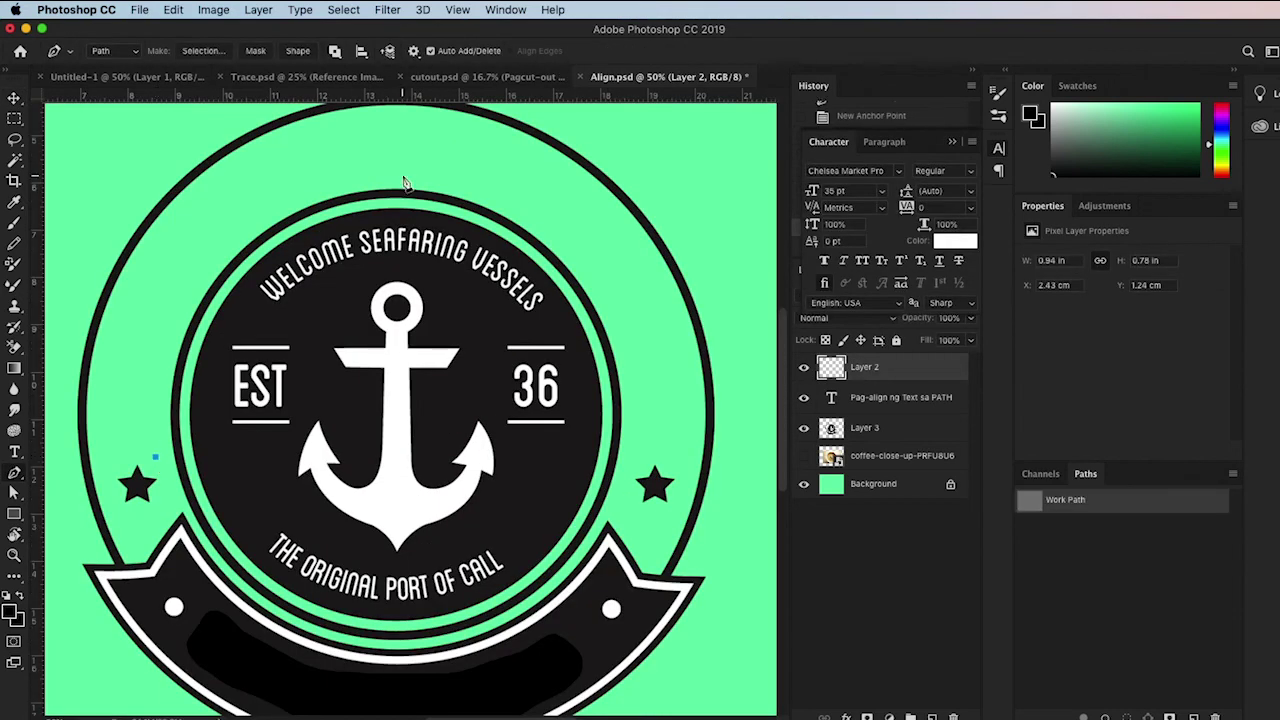
- Draw an arc over the badge's top ring and type 'Punta Verdea' along it
left_click_drag(403, 177, 672, 179)
left_click(630, 461)
left_click_drag(136, 178, 129, 192)
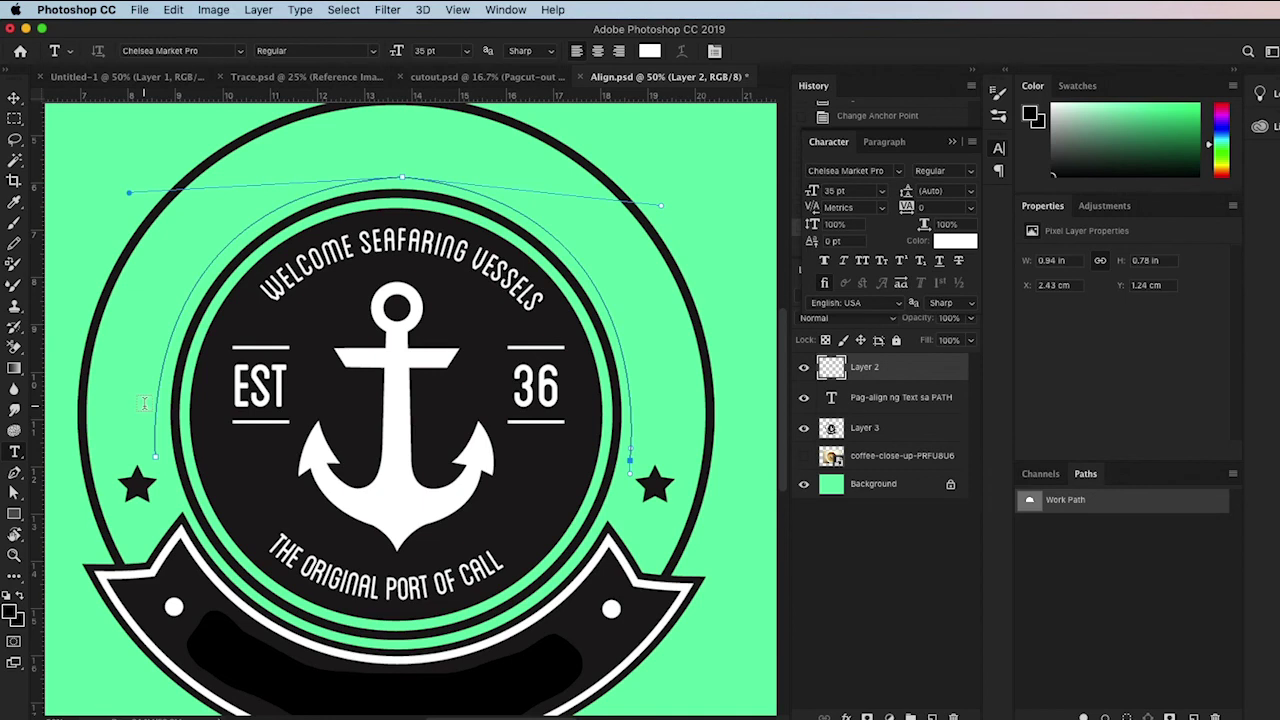
left_click(155, 396)
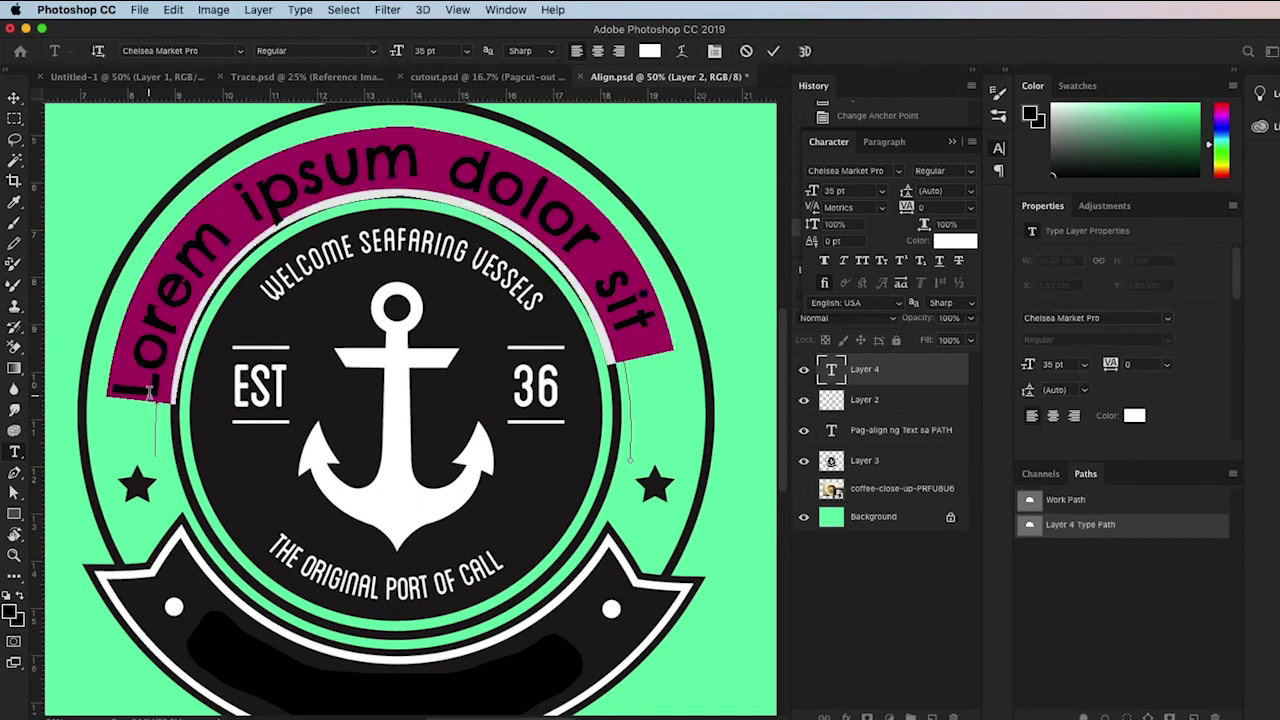
type("Punta")
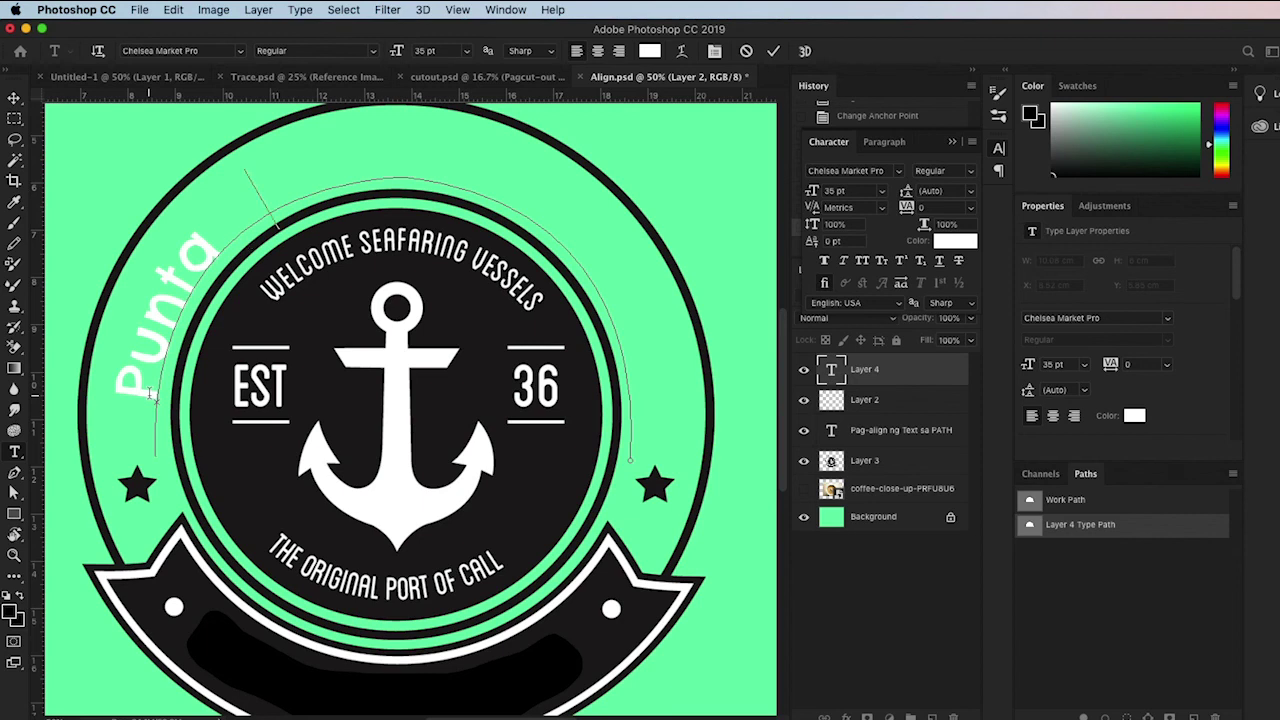
type(" Verde")
type("a")
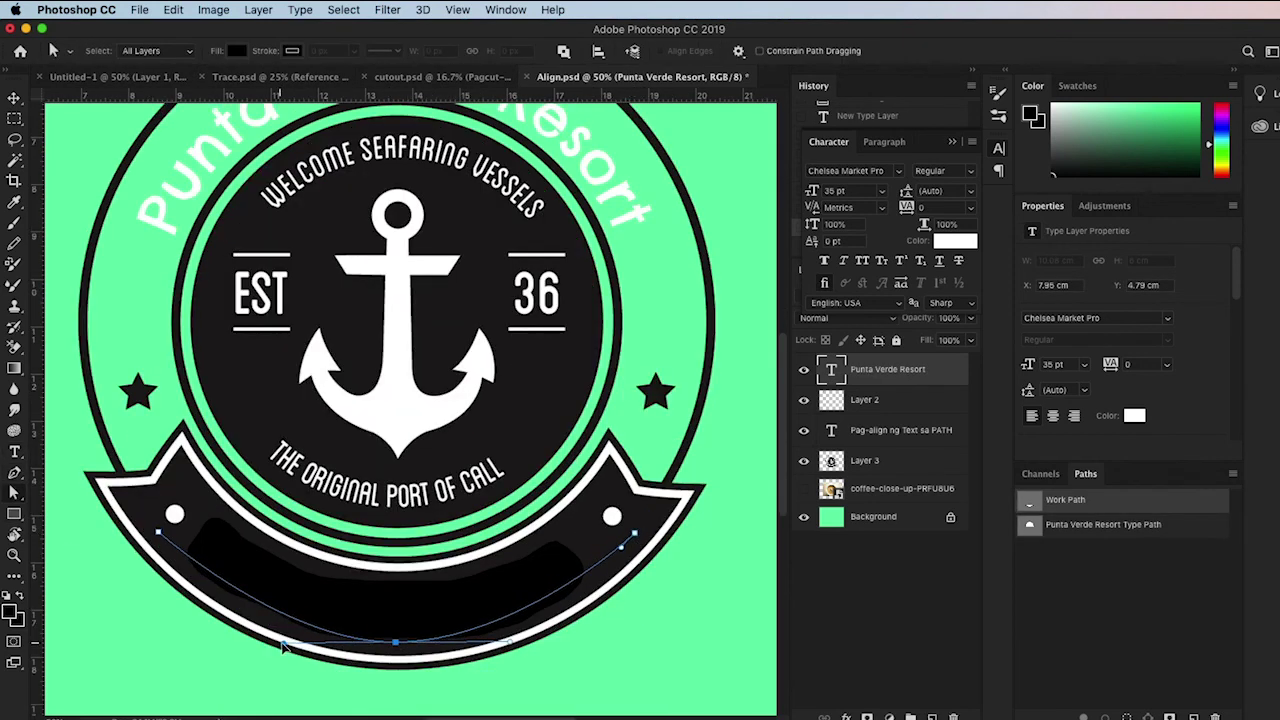
- Set 'Since 2002' on a curved path along the ribbon and slide it to centre
left_click_drag(634, 533, 620, 560)
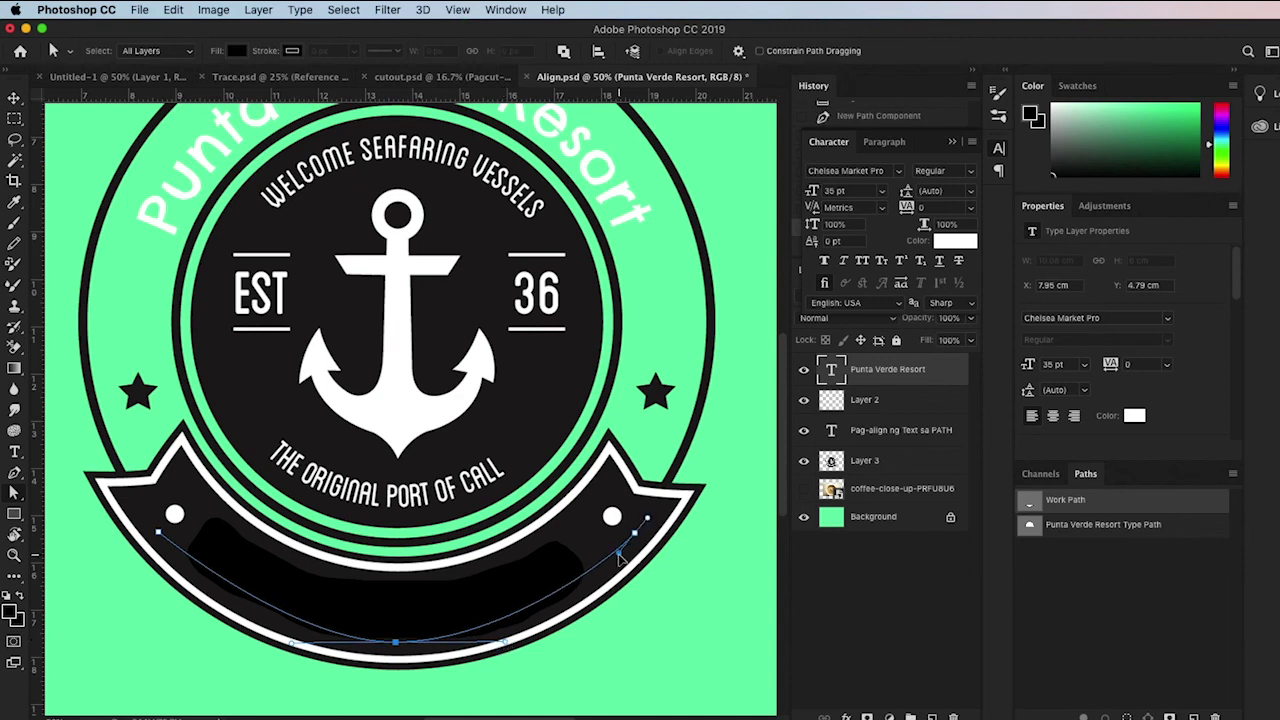
key("t")
left_click(183, 545)
type("Since 2002")
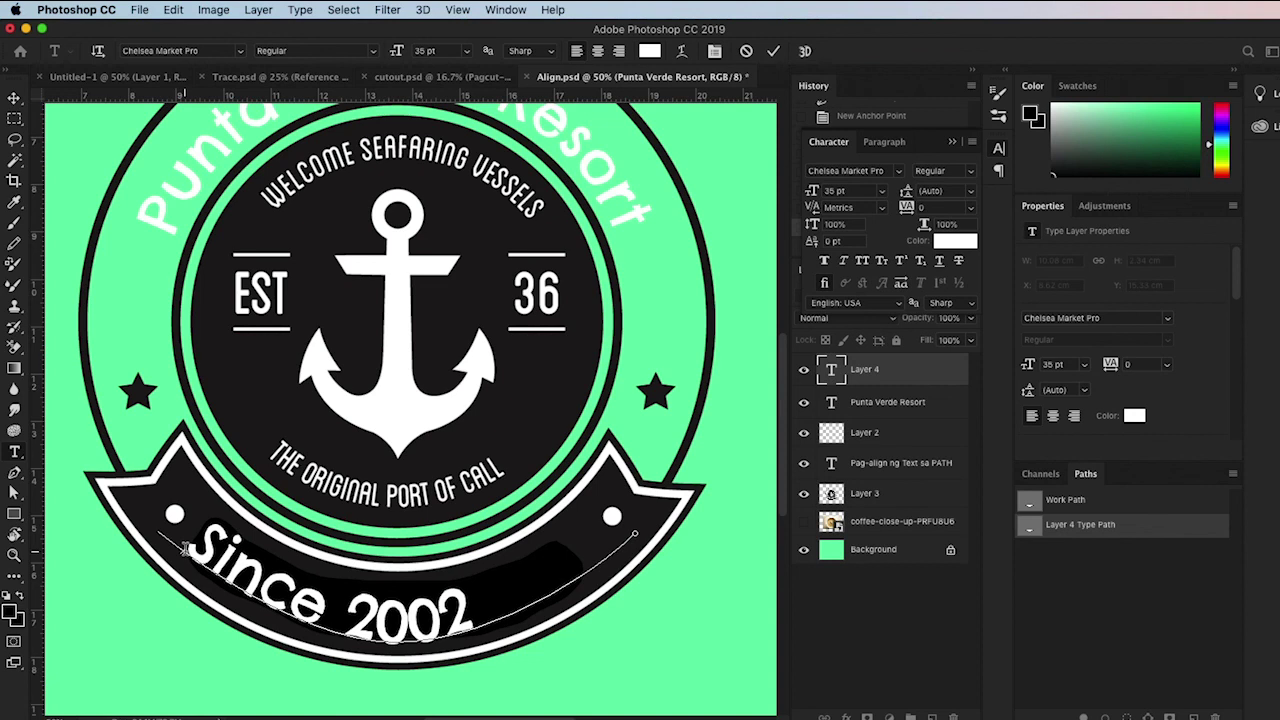
left_click(14, 497)
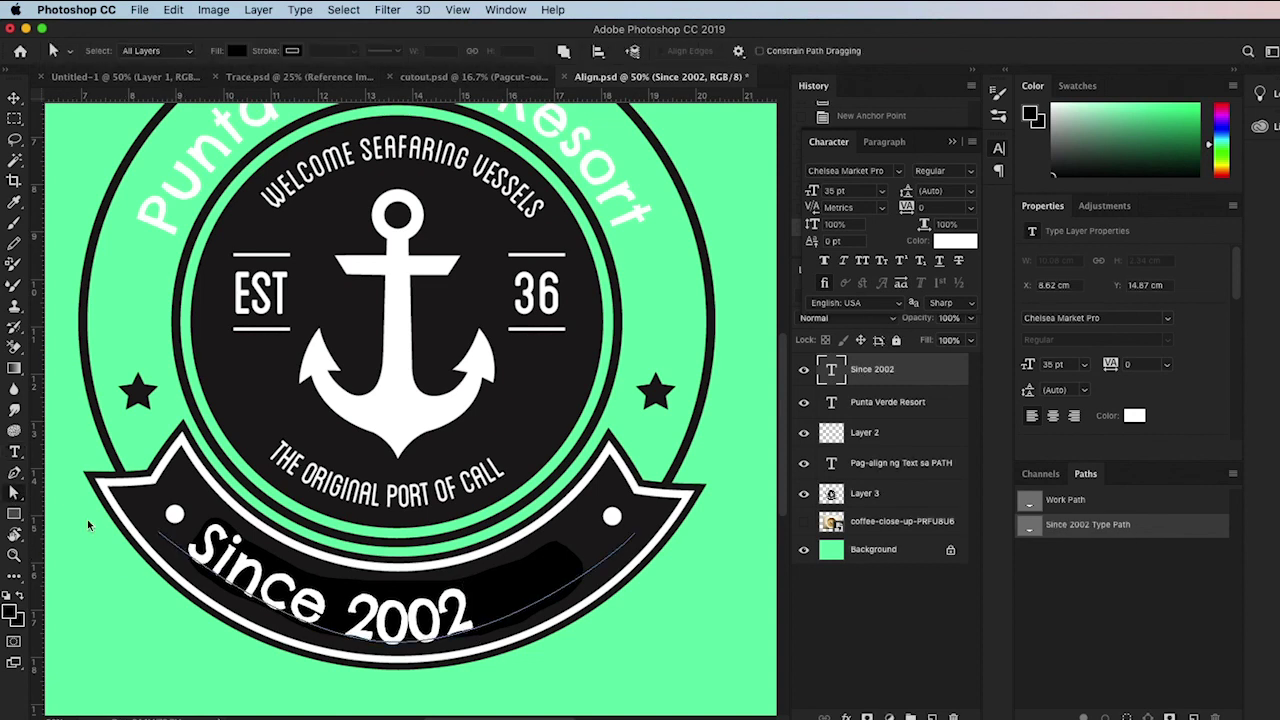
left_click_drag(200, 545, 280, 598)
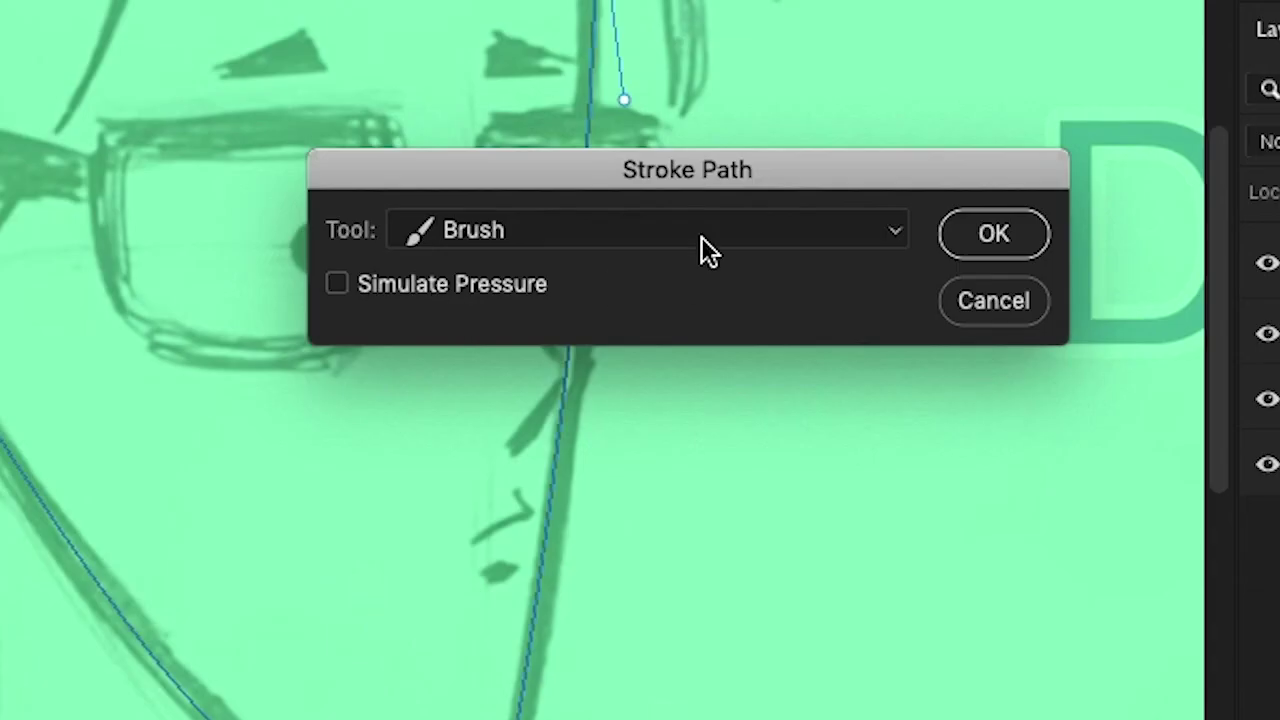
left_click(701, 236)
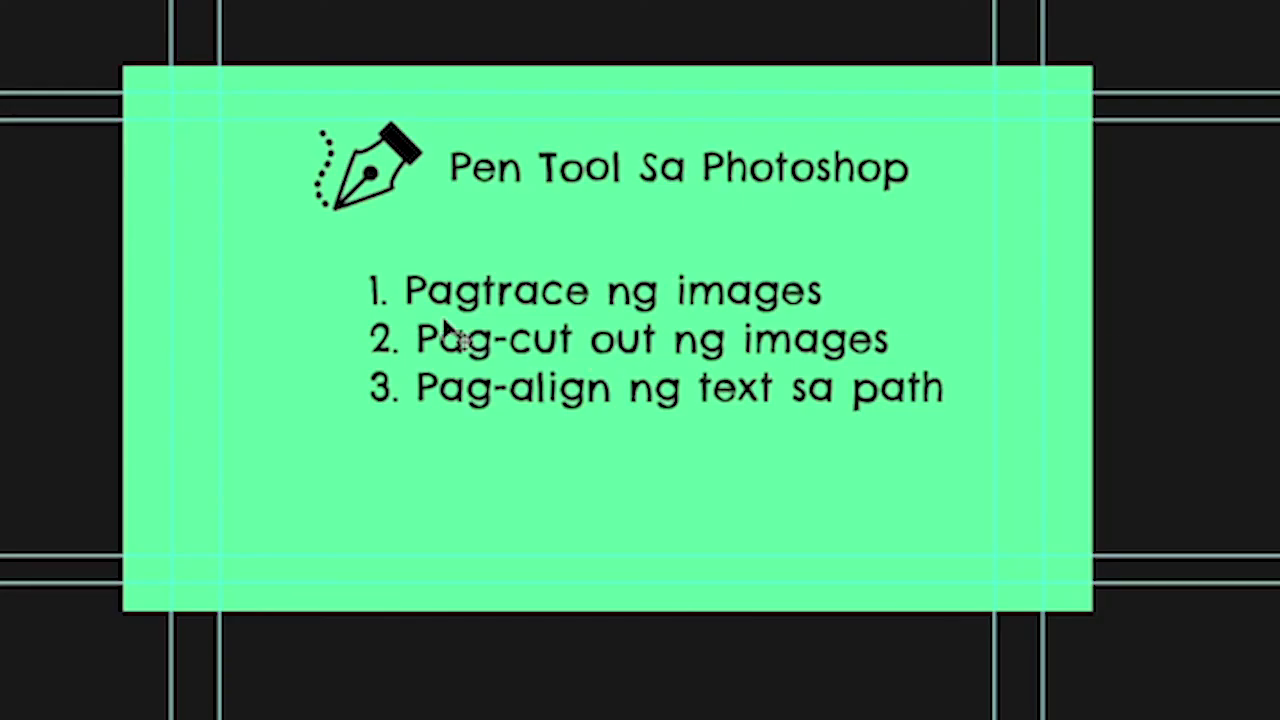